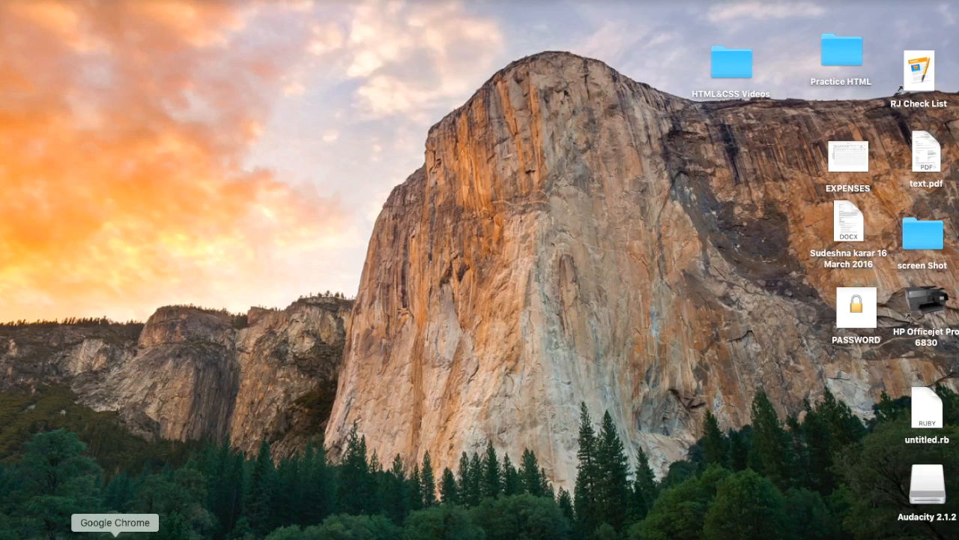
# Switch to Google Chrome and examine the ShipTech home page's banner, client logos and Our Services section.
pyautogui.click(115, 534)
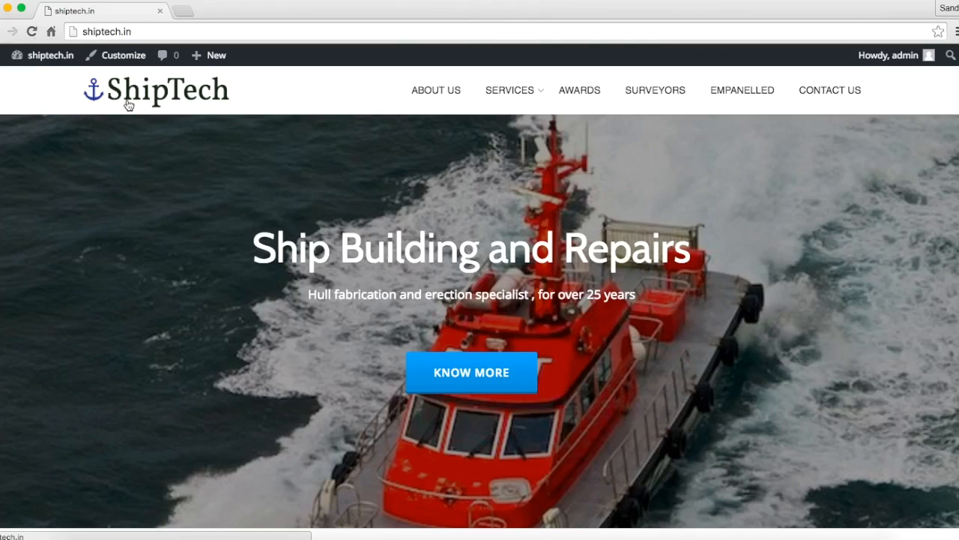
pyautogui.moveTo(535, 78)
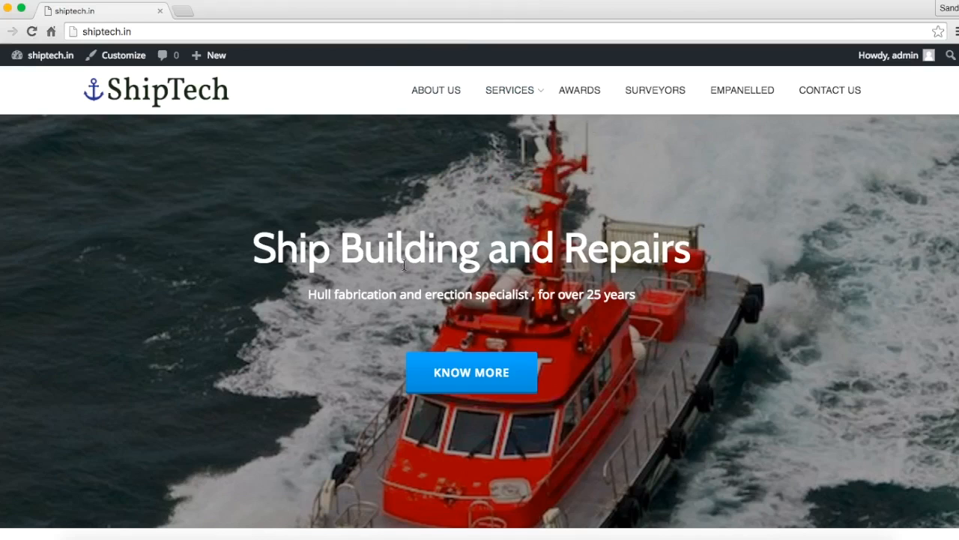
pyautogui.scroll(-3, 403, 264)
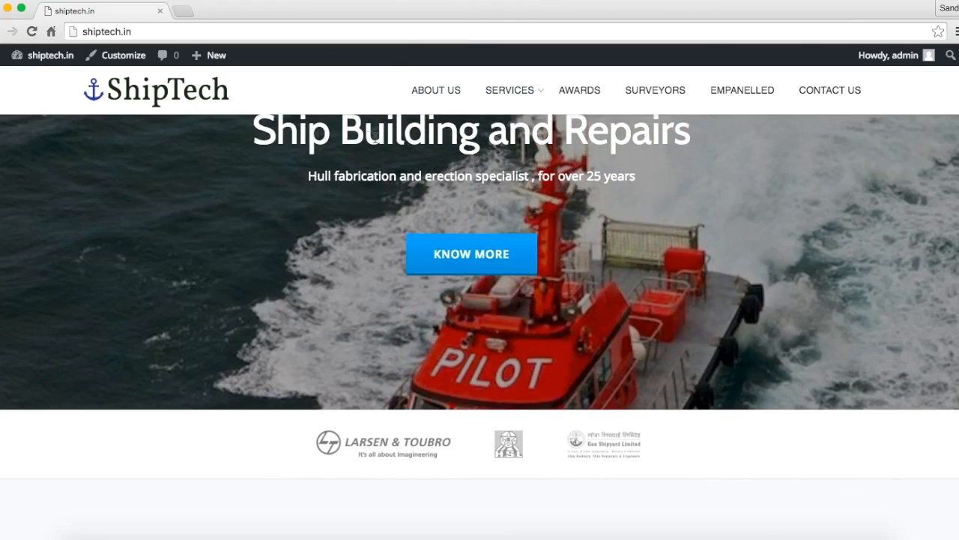
pyautogui.scroll(-5, 667, 255)
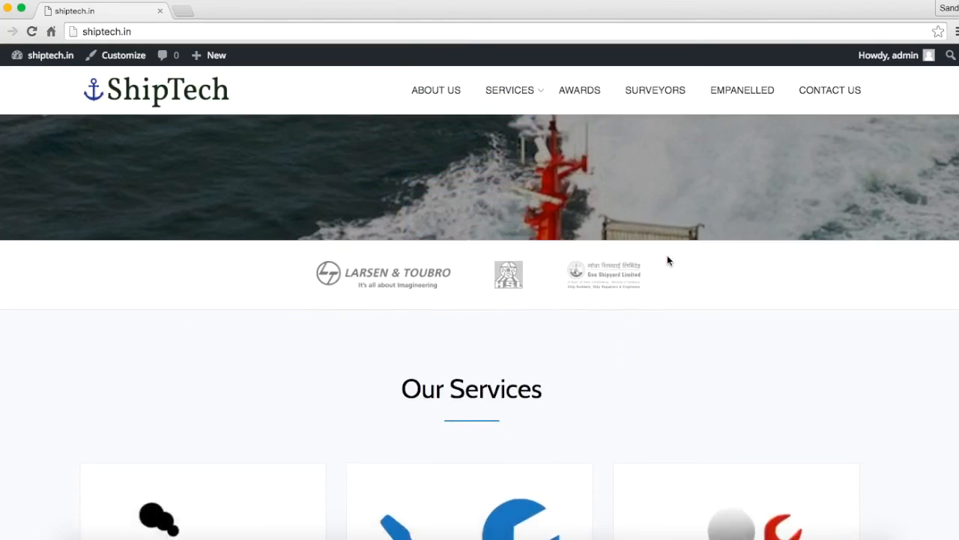
pyautogui.scroll(-1, 669, 260)
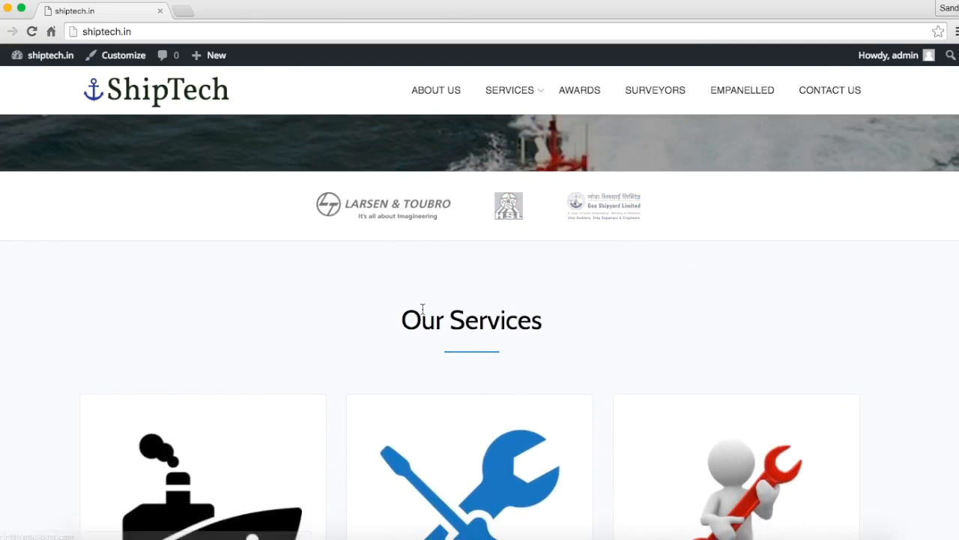
pyautogui.scroll(-3, 422, 308)
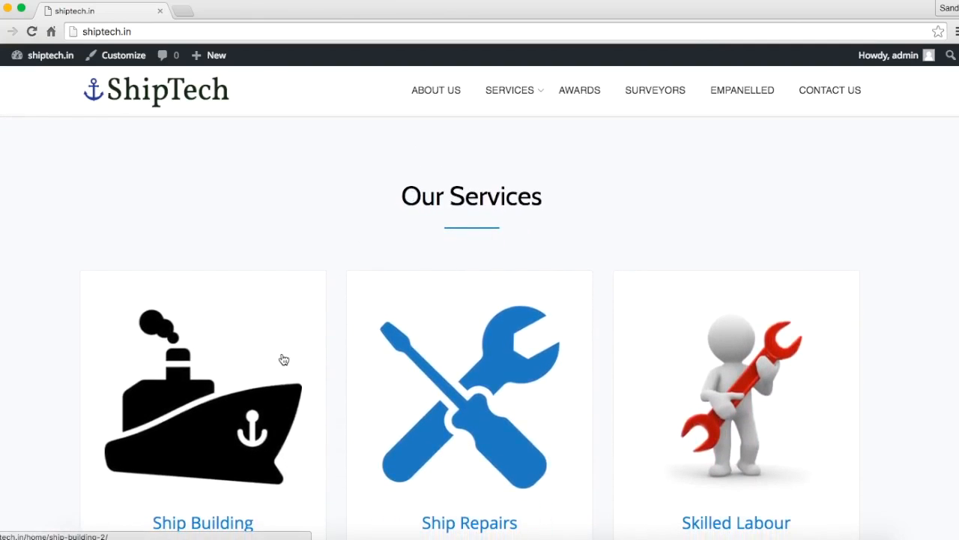
pyautogui.scroll(-3, 284, 359)
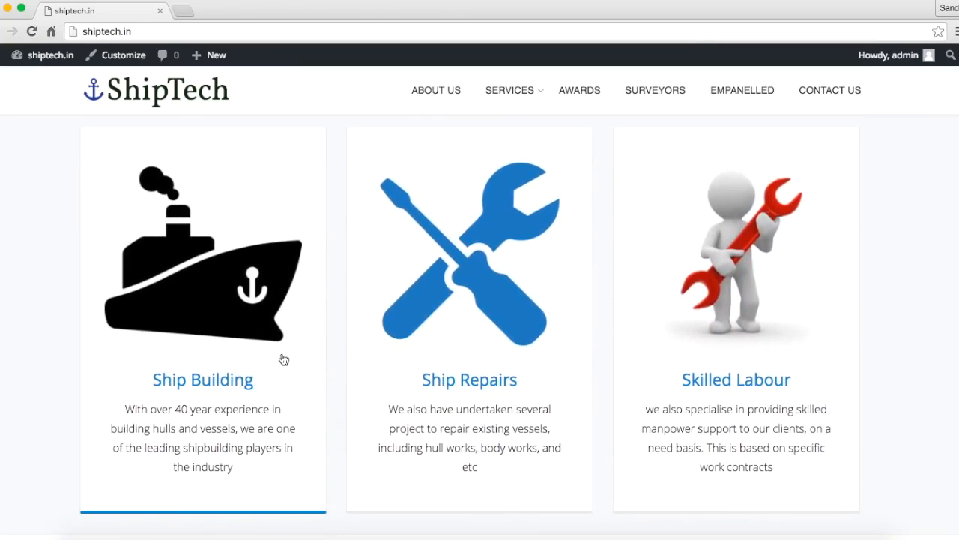
pyautogui.scroll(-5, 284, 360)
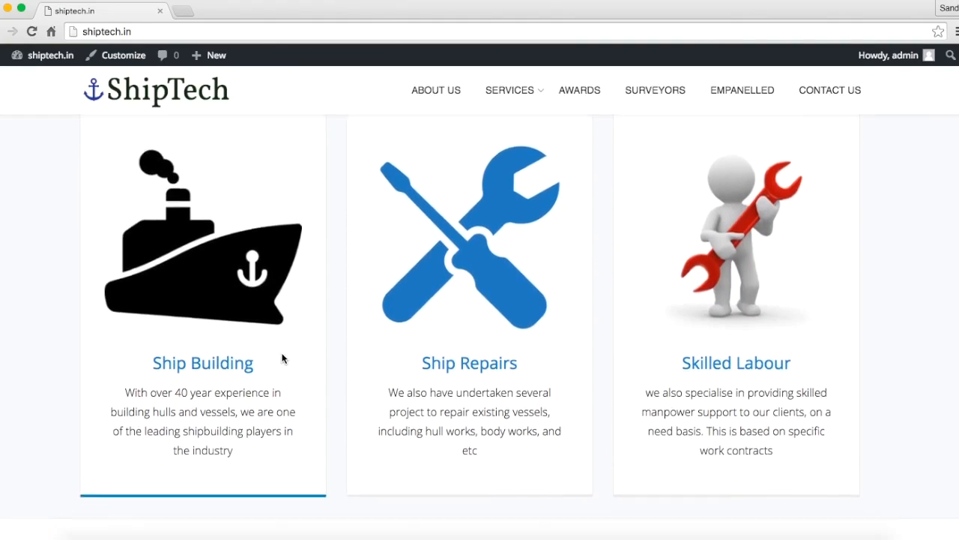
pyautogui.scroll(-1, 284, 358)
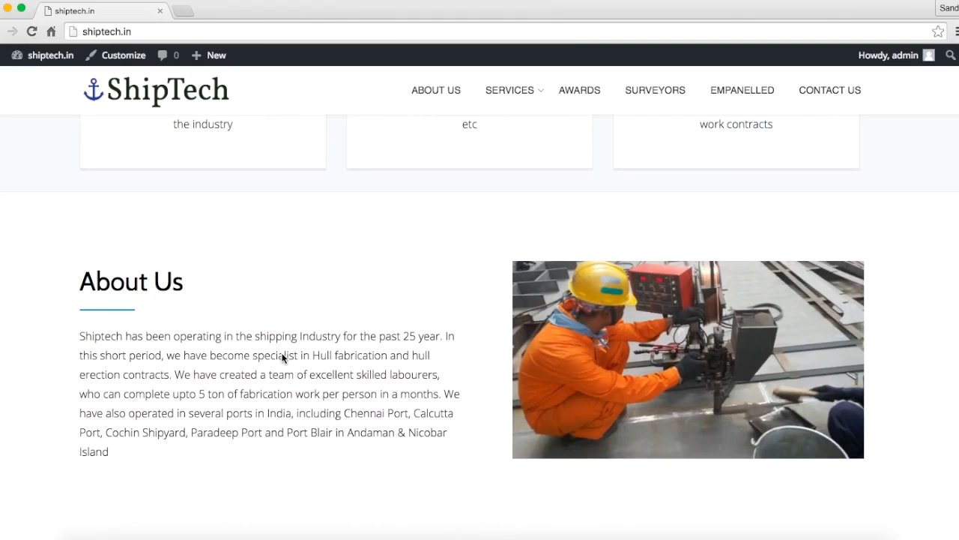
# Examine the home page's About Us, Our Team, Customers Testimonial, contact details and map sections, and return to the page start.
pyautogui.scroll(-6, 283, 358)
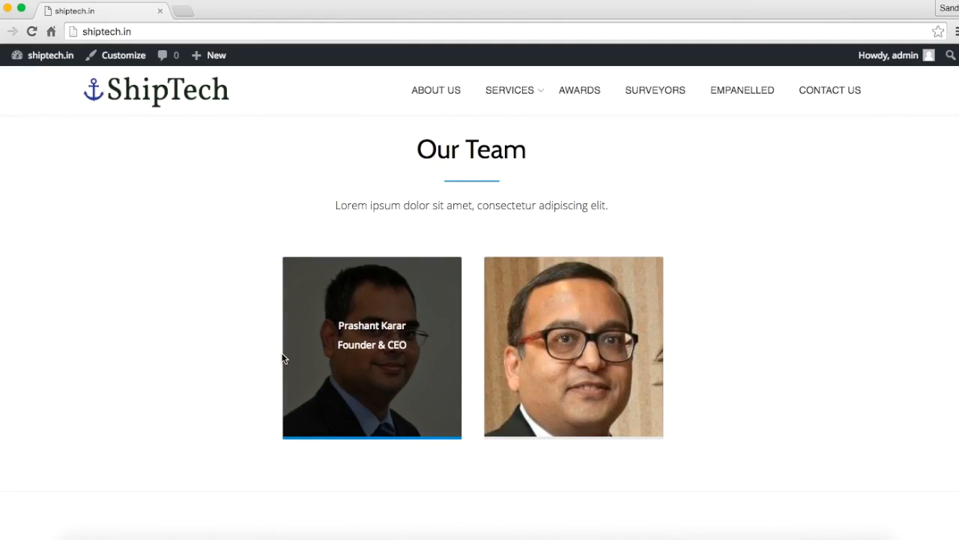
pyautogui.scroll(-2, 209, 352)
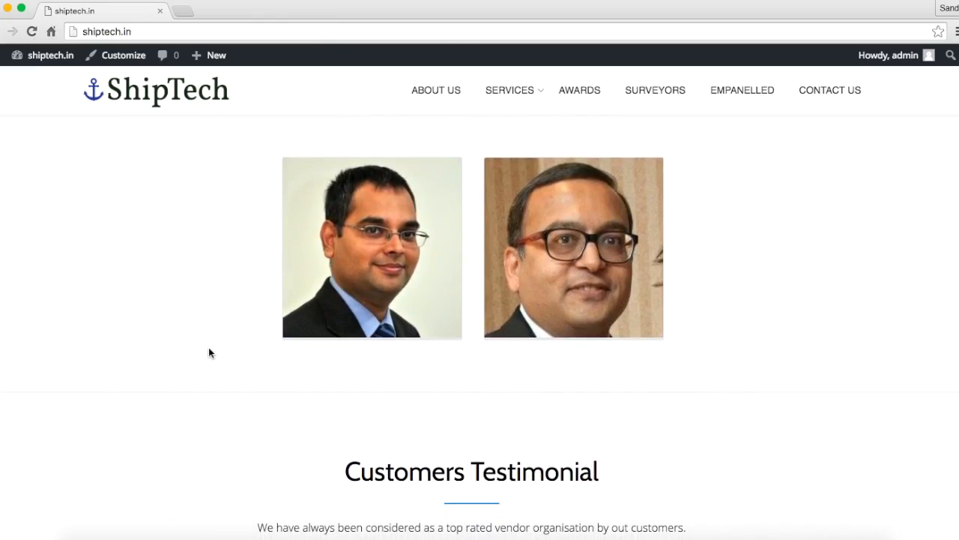
pyautogui.scroll(-4, 209, 352)
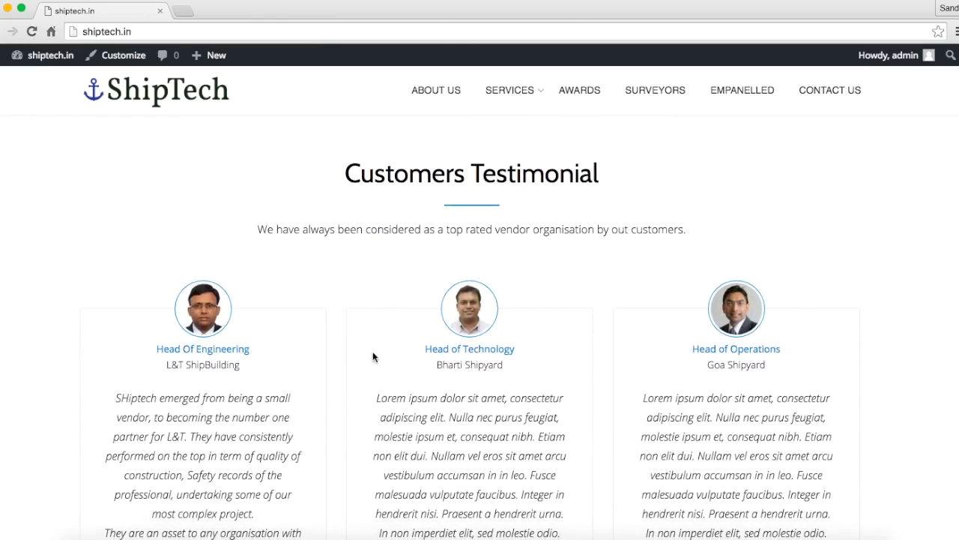
pyautogui.scroll(-2, 372, 357)
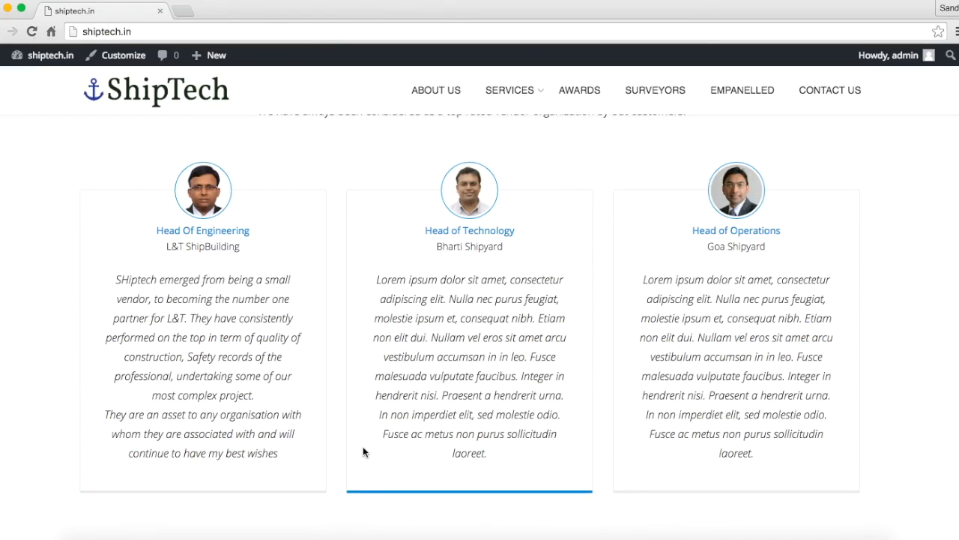
pyautogui.scroll(-5, 364, 451)
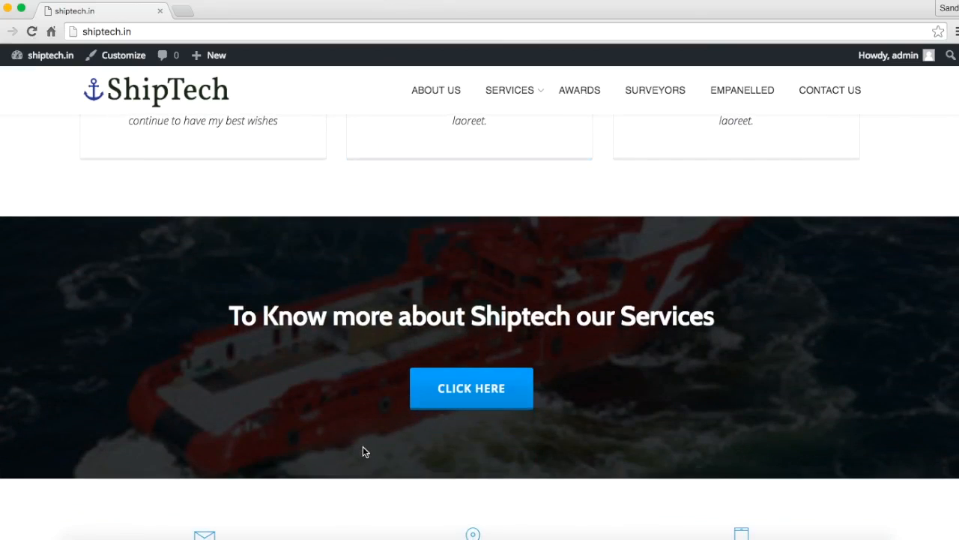
pyautogui.scroll(-2, 364, 451)
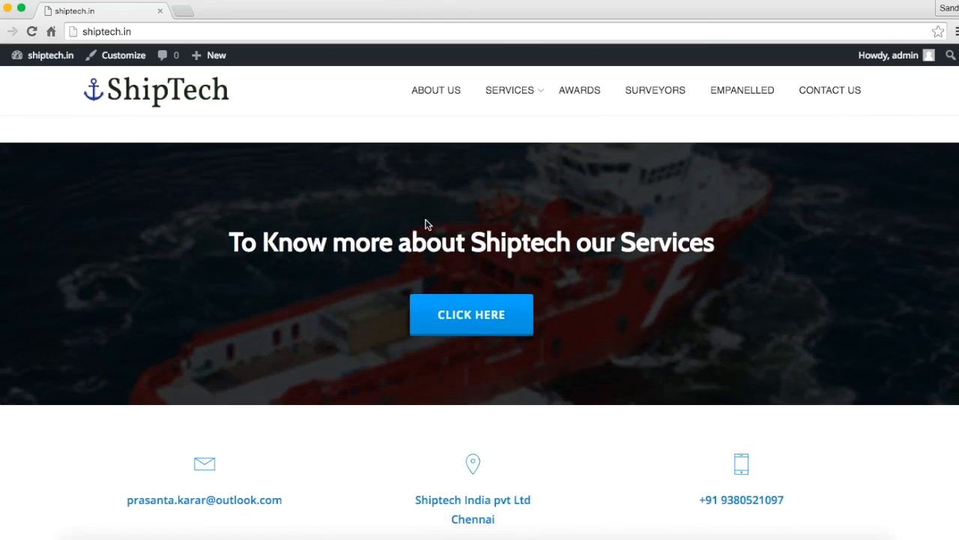
pyautogui.scroll(-5, 382, 354)
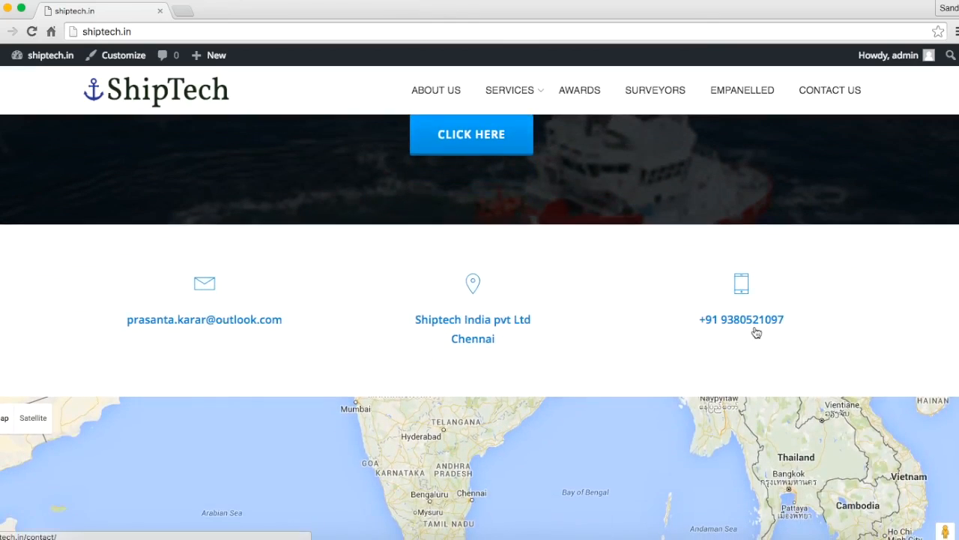
pyautogui.scroll(-5, 754, 332)
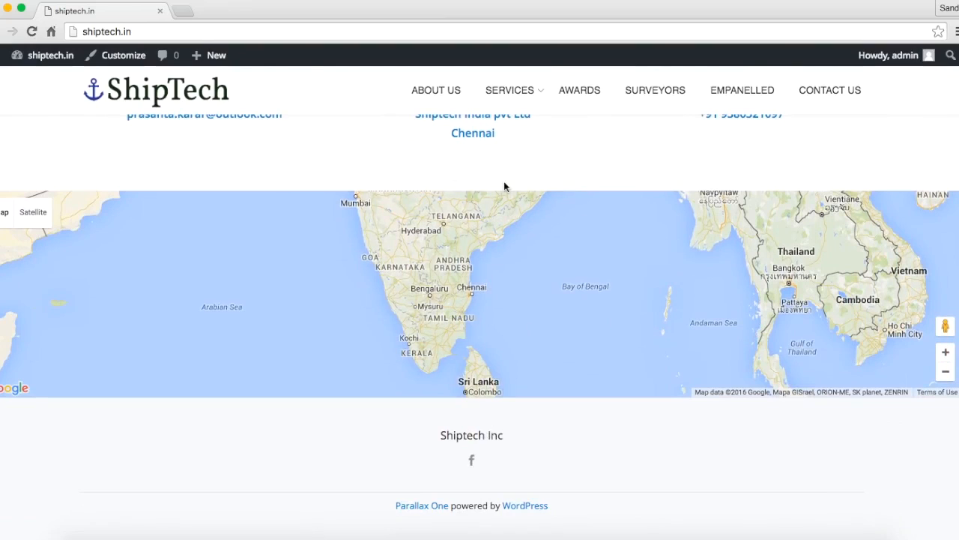
pyautogui.scroll(15, 367, 154)
pyautogui.scroll(3, 367, 154)
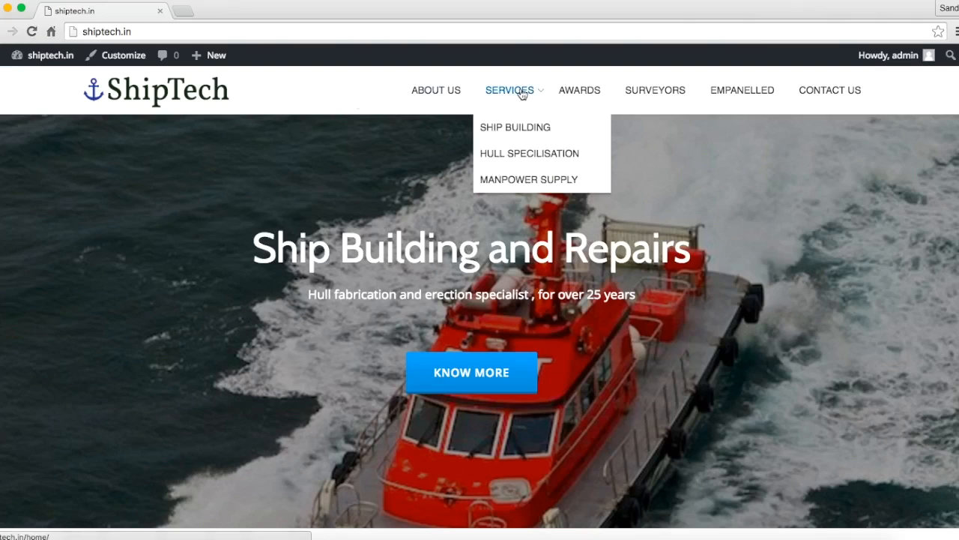
# Review the ShipTech site's Contact Us page with its message form and the Empanelled page.
pyautogui.moveTo(517, 94)
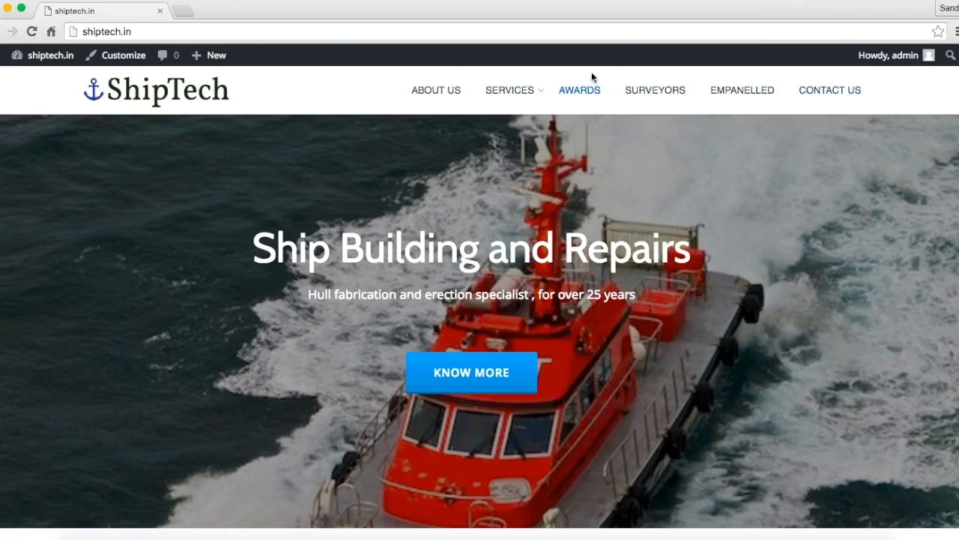
pyautogui.click(820, 91)
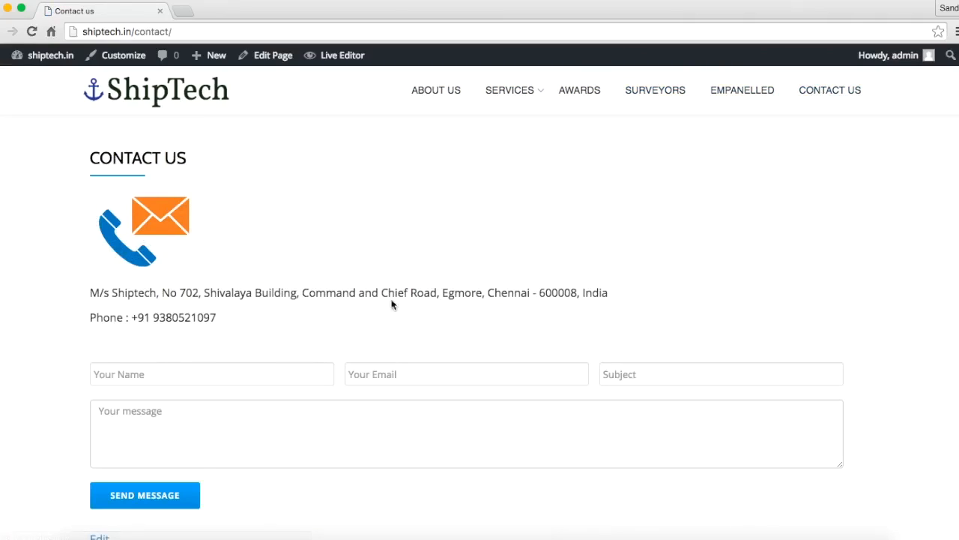
pyautogui.scroll(-5, 368, 320)
pyautogui.scroll(4, 368, 323)
pyautogui.click(742, 99)
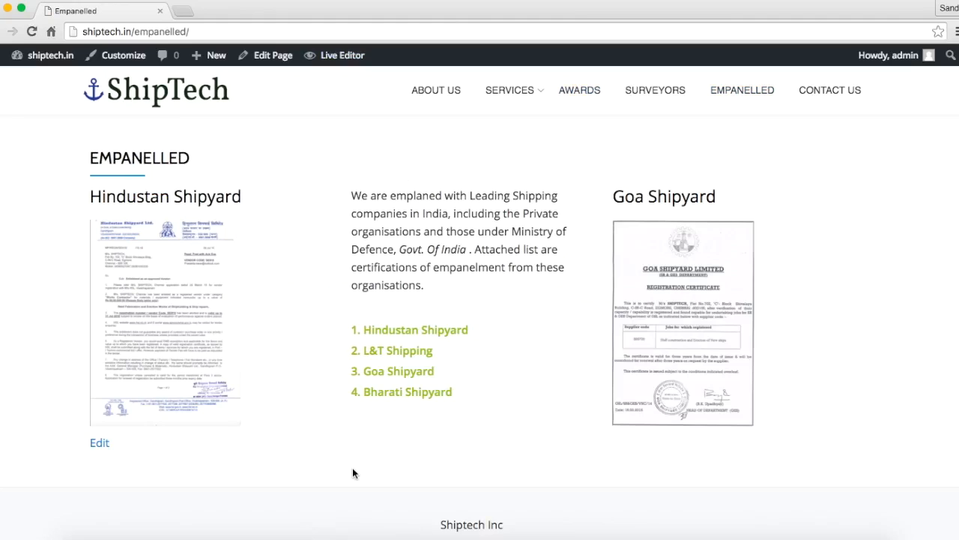
pyautogui.scroll(-3, 353, 472)
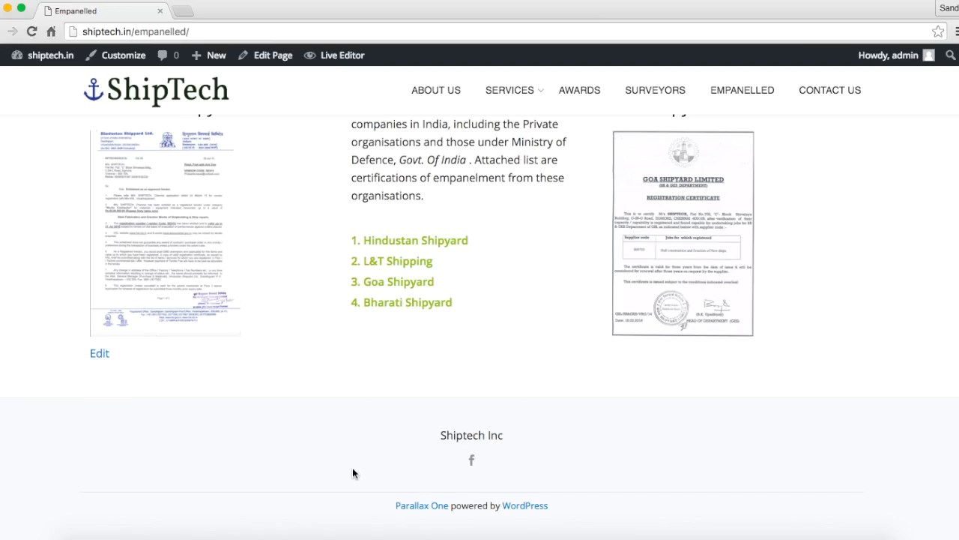
# Search Google for godaddy in a new browser tab.
pyautogui.click(184, 11)
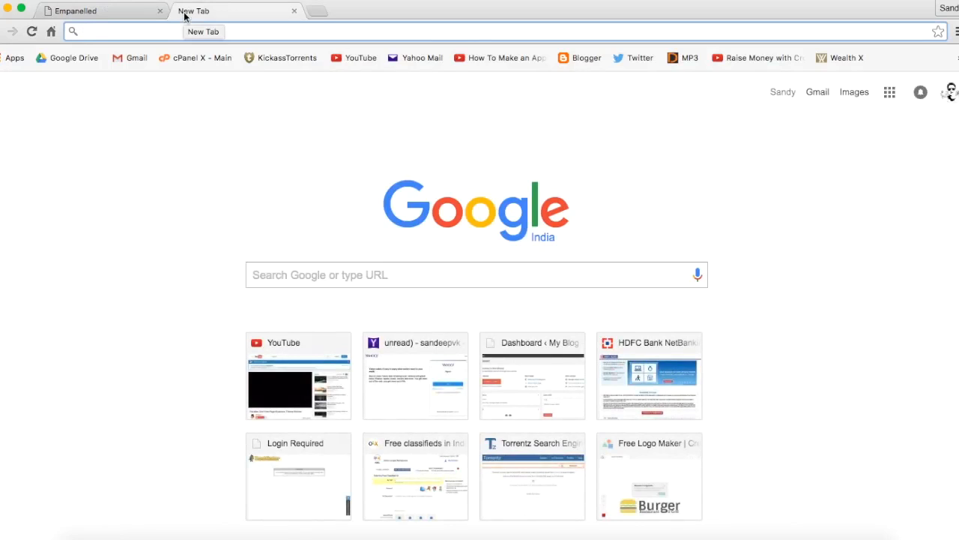
pyautogui.write('go')
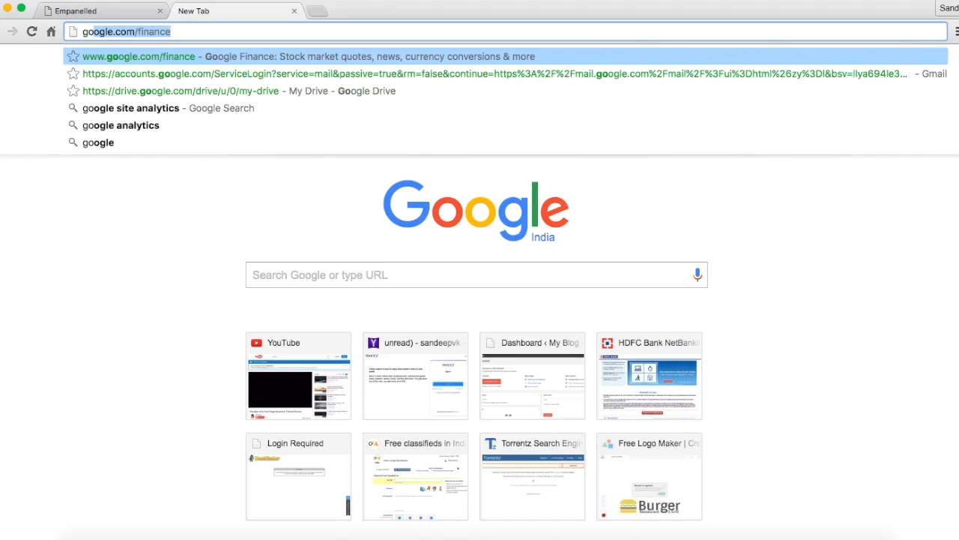
pyautogui.write('da')
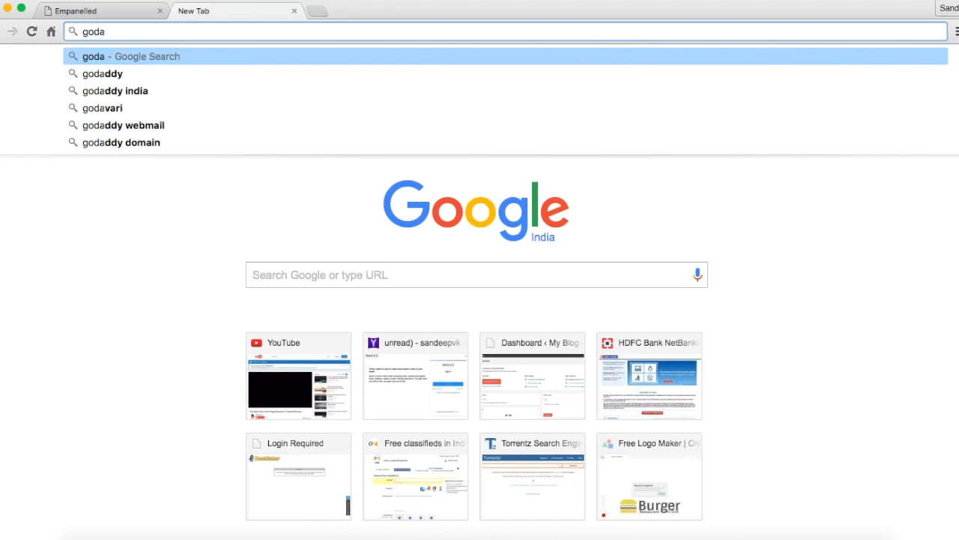
pyautogui.press('Down')
pyautogui.press('Return')
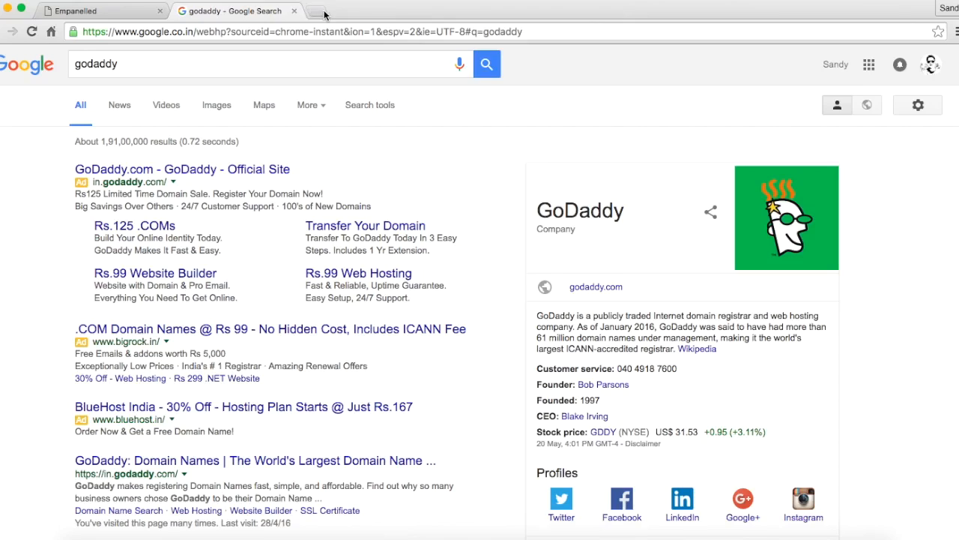
# Search Google for hostgator in another new browser tab.
pyautogui.click(317, 11)
pyautogui.write('host')
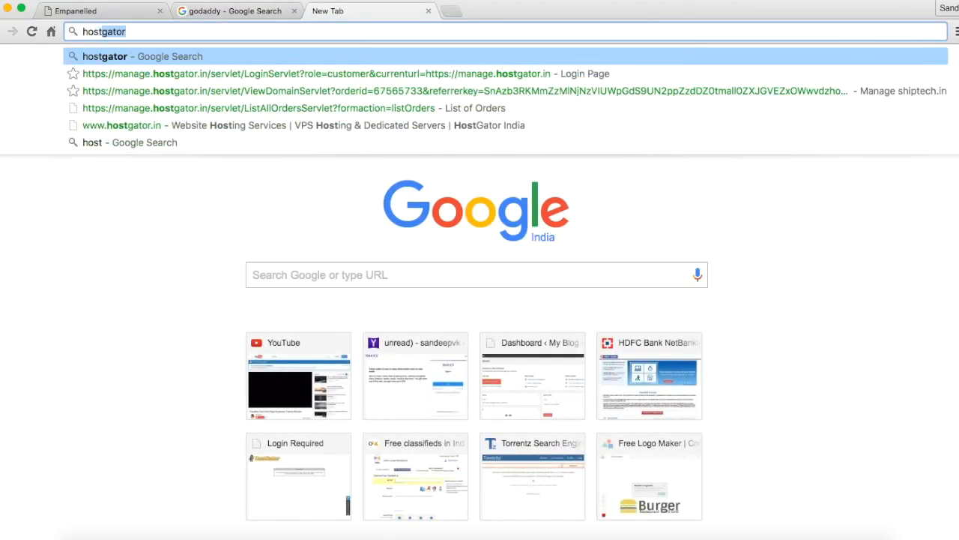
pyautogui.press('Return')
# Search Google for bluehost in a further new browser tab.
pyautogui.click(448, 11)
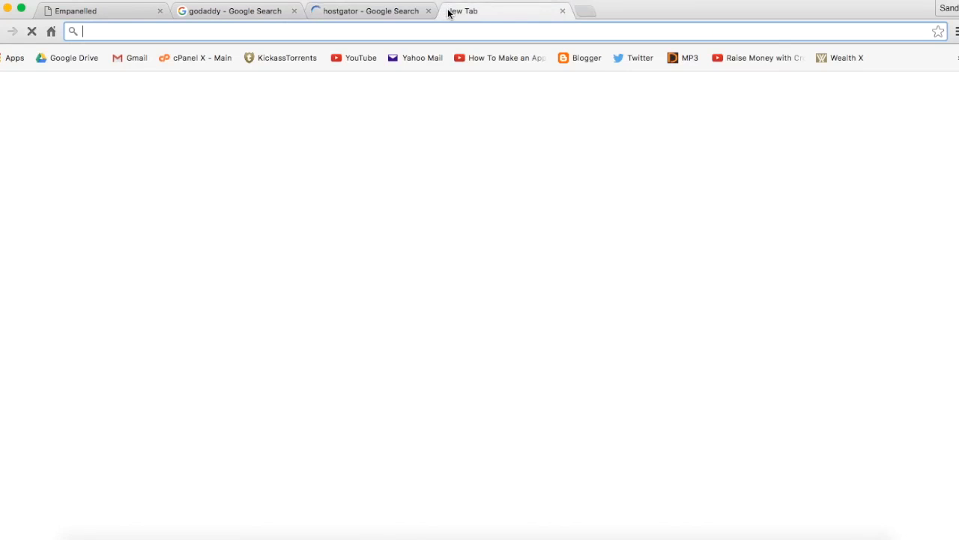
pyautogui.write('blue')
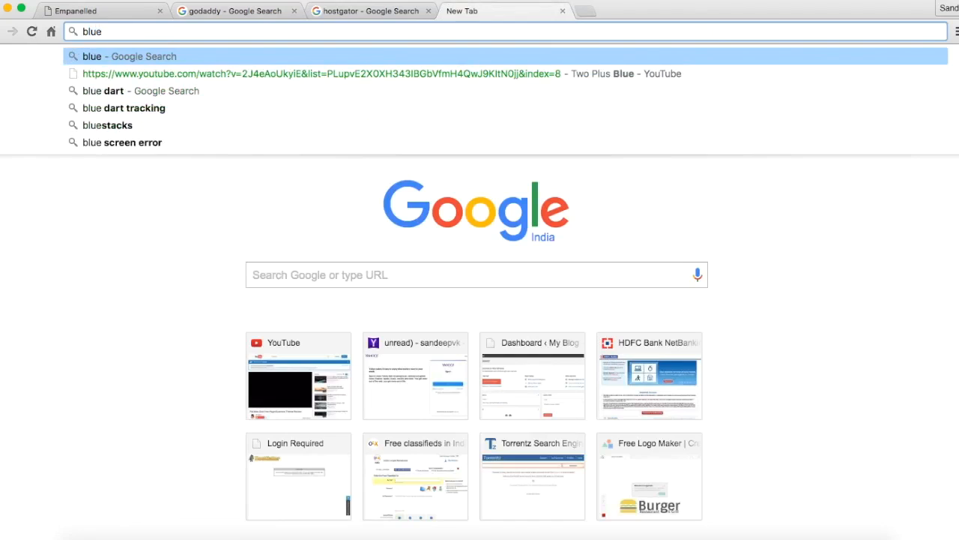
pyautogui.write('host')
pyautogui.press('Return')
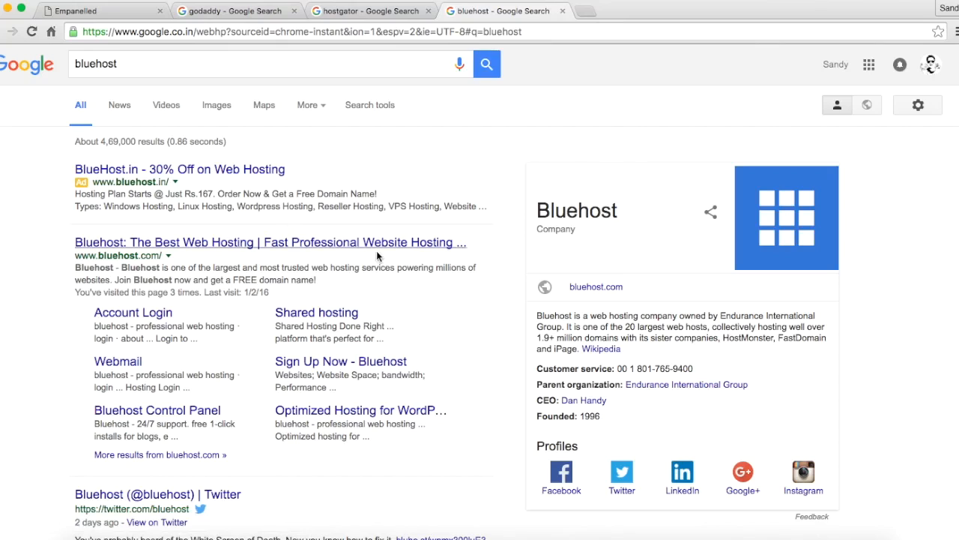
# Open the in.godaddy.com site from the godaddy search results and look over its hosting offers.
pyautogui.click(268, 11)
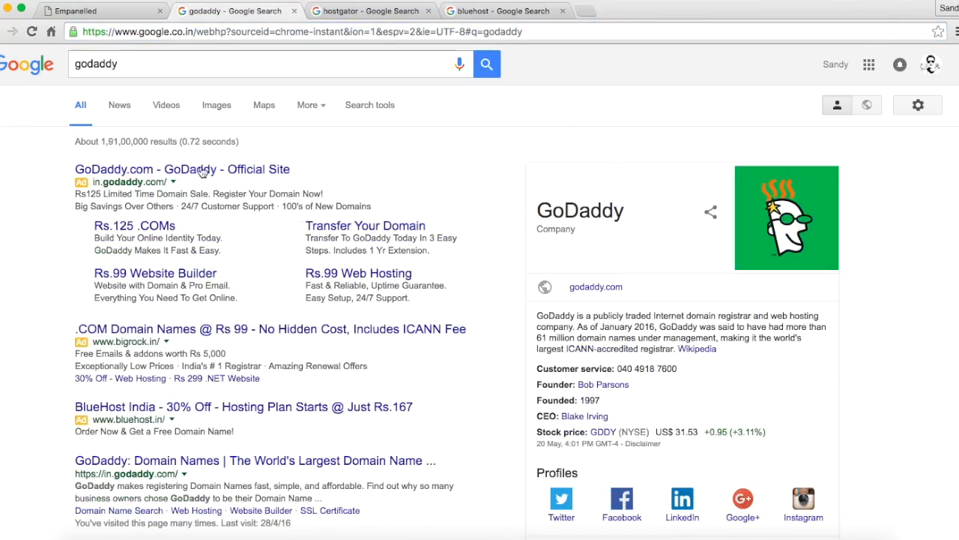
pyautogui.click(182, 463)
pyautogui.scroll(-3, 402, 240)
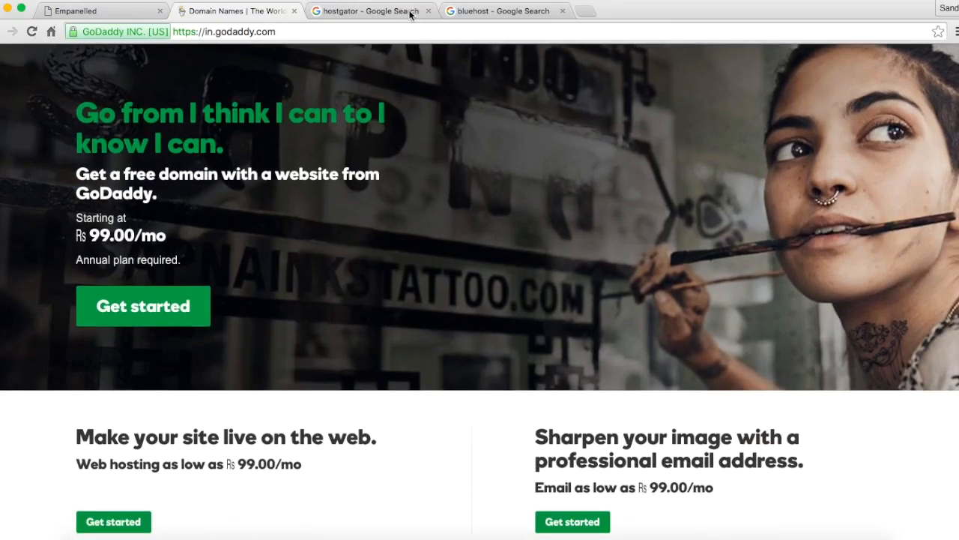
pyautogui.click(484, 12)
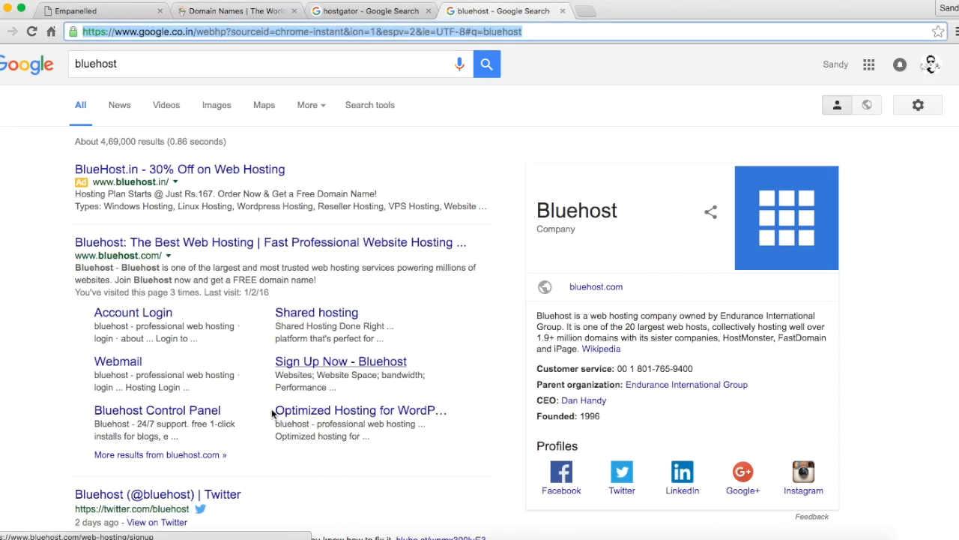
pyautogui.press('Return')
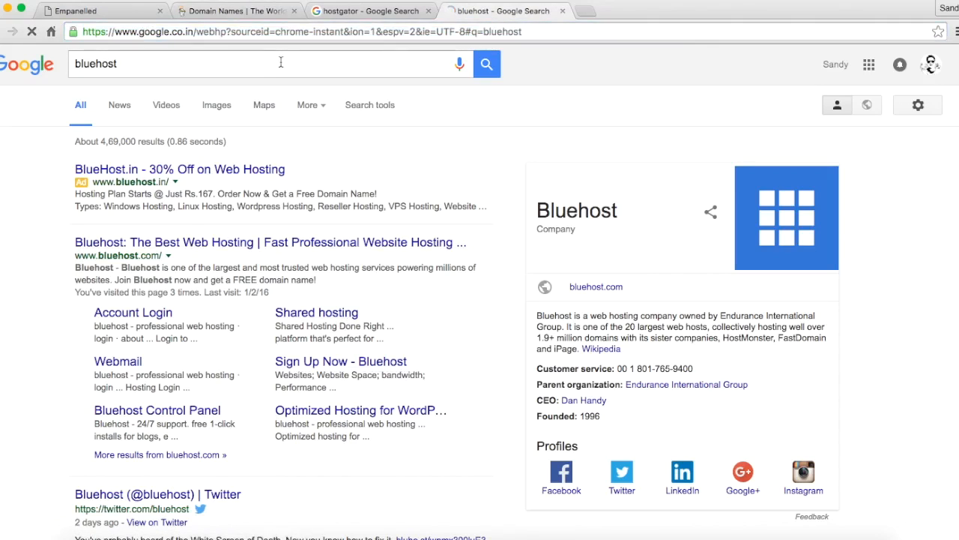
pyautogui.click(371, 11)
pyautogui.click(251, 304)
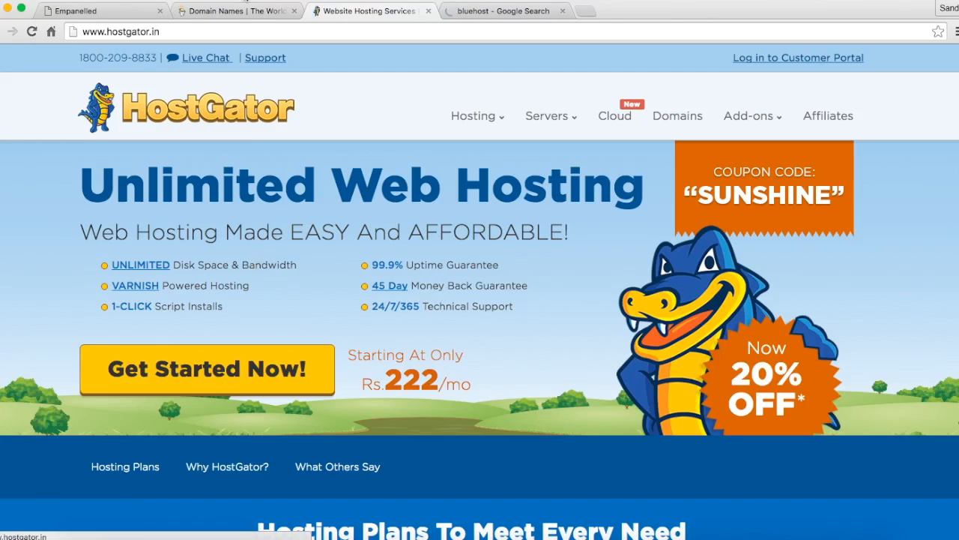
# Return to the in.godaddy.com page and look over its domain prices and website offers.
pyautogui.click(239, 13)
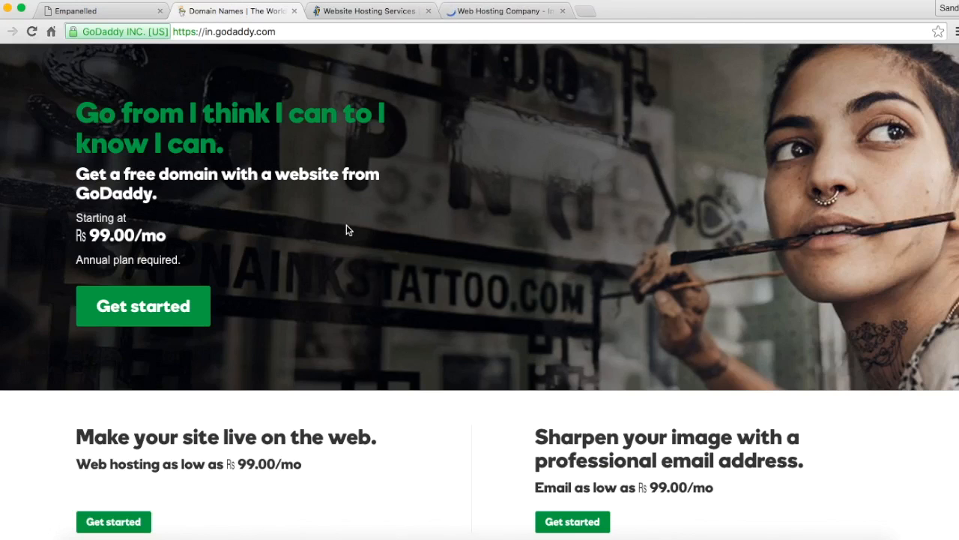
pyautogui.scroll(3, 347, 225)
pyautogui.scroll(-1, 347, 225)
pyautogui.scroll(1, 346, 225)
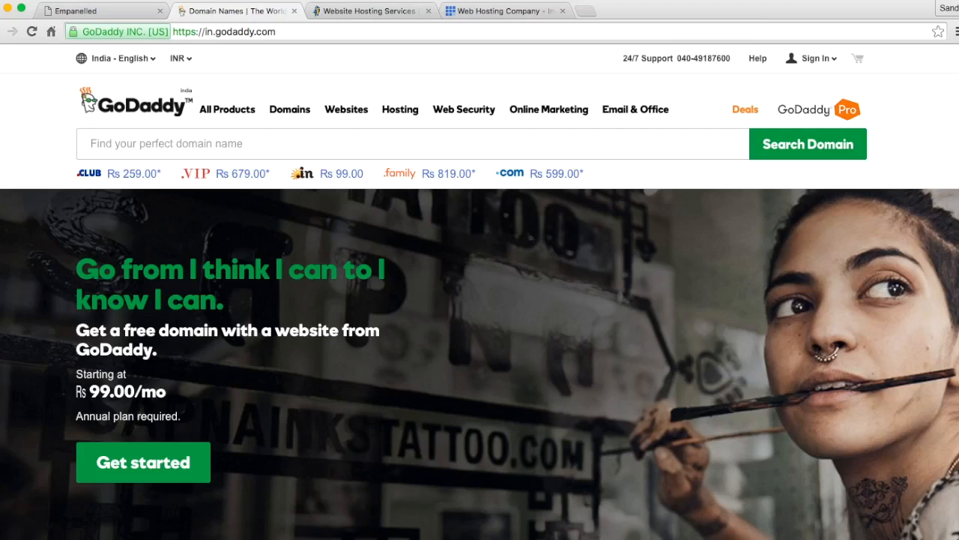
pyautogui.click(597, 13)
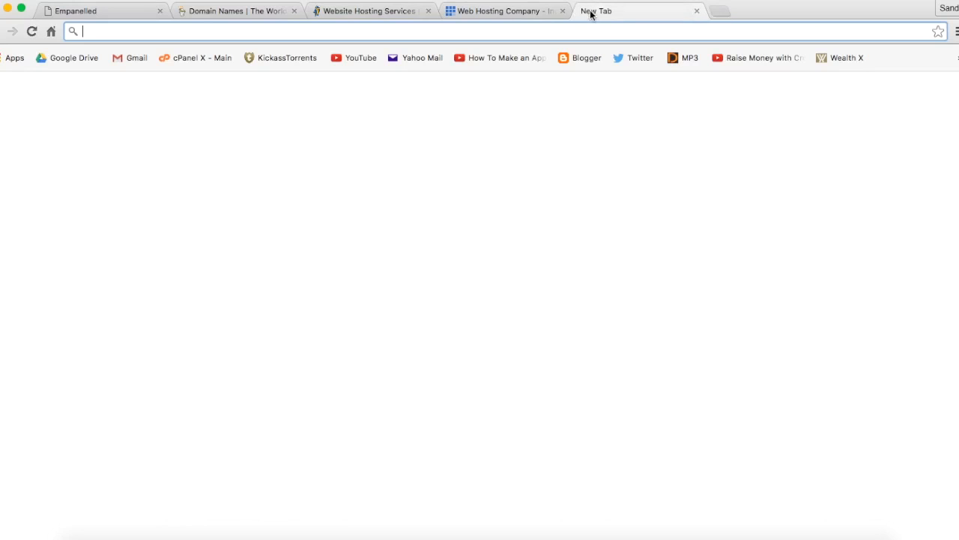
pyautogui.write('ar')
pyautogui.press('Return')
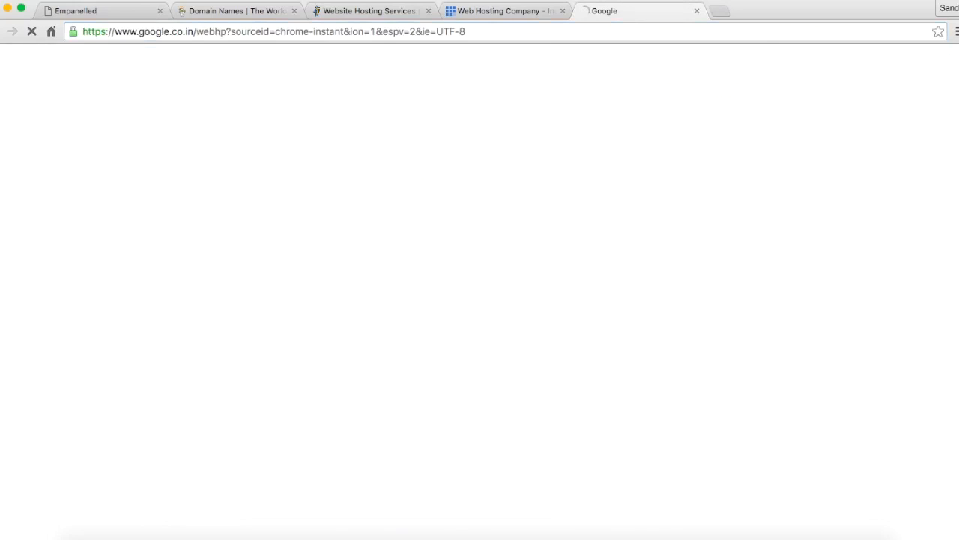
pyautogui.click(152, 350)
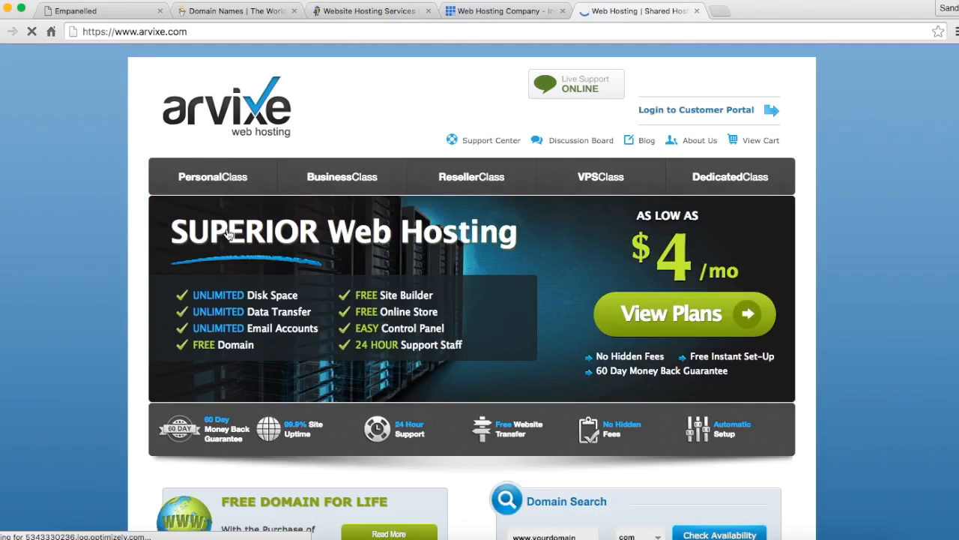
# Compare the homepages of Bluehost, Arvixe, GoDaddy and HostGator across the open browser tabs.
pyautogui.click(486, 13)
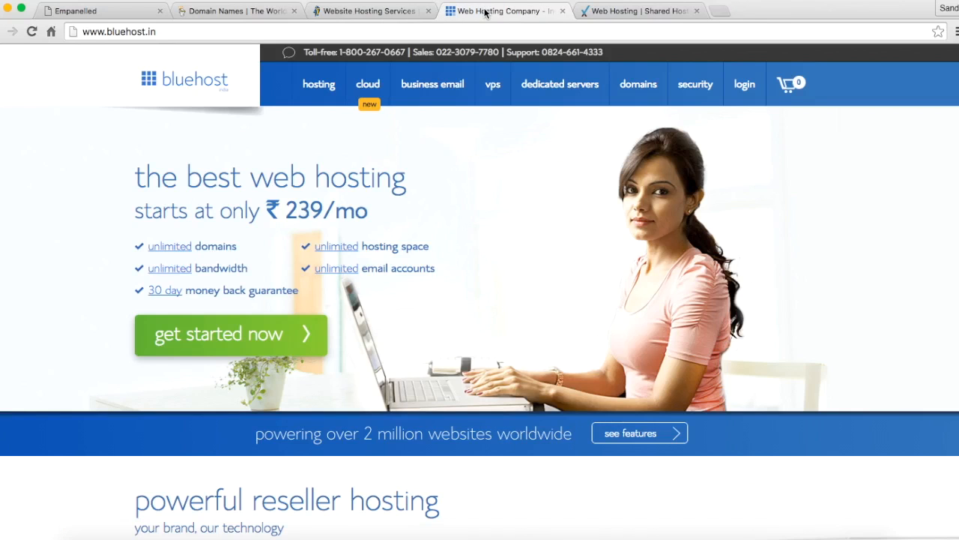
pyautogui.click(615, 11)
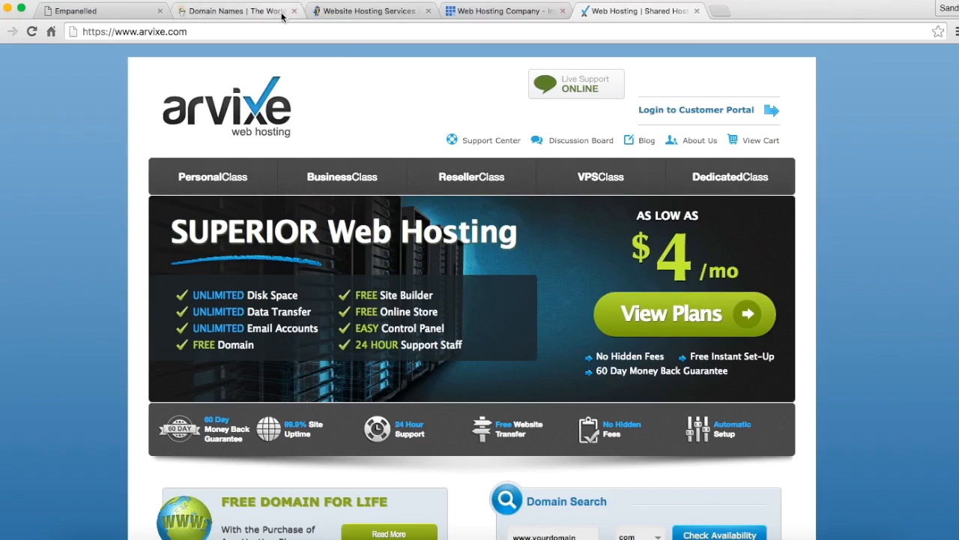
pyautogui.click(209, 13)
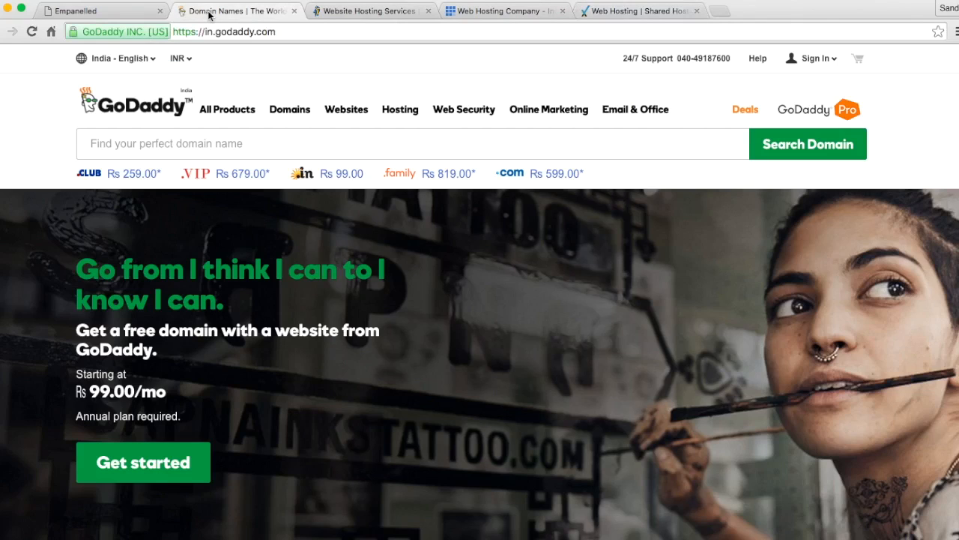
pyautogui.click(352, 12)
pyautogui.click(482, 12)
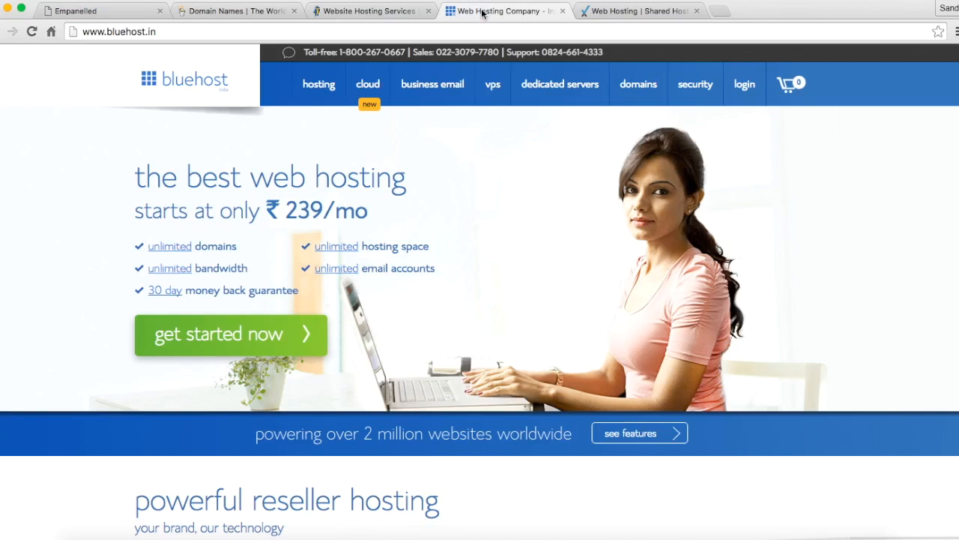
pyautogui.click(362, 12)
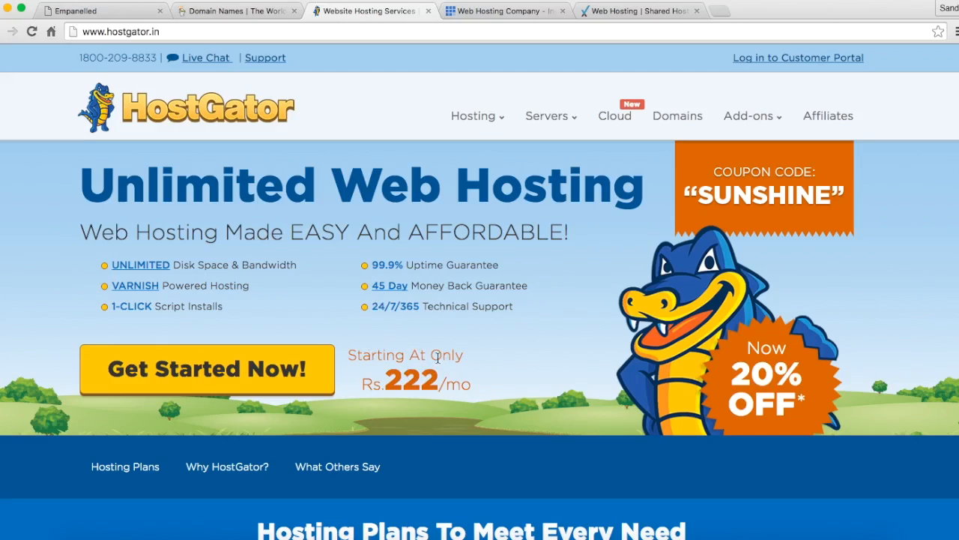
pyautogui.click(514, 18)
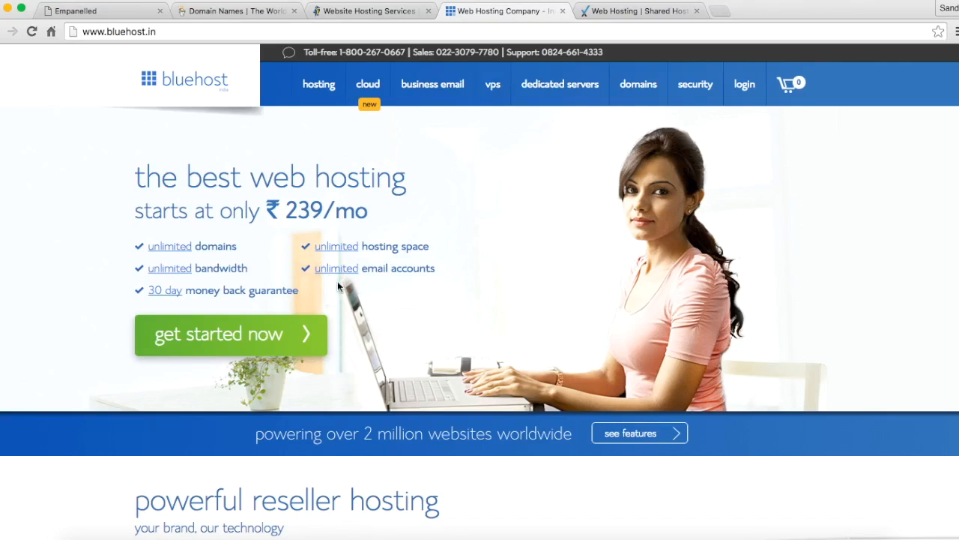
# Examine GoDaddy's homepage offers once more, and revisit the HostGator and Bluehost homepages for comparison.
pyautogui.click(241, 8)
pyautogui.scroll(-2, 406, 378)
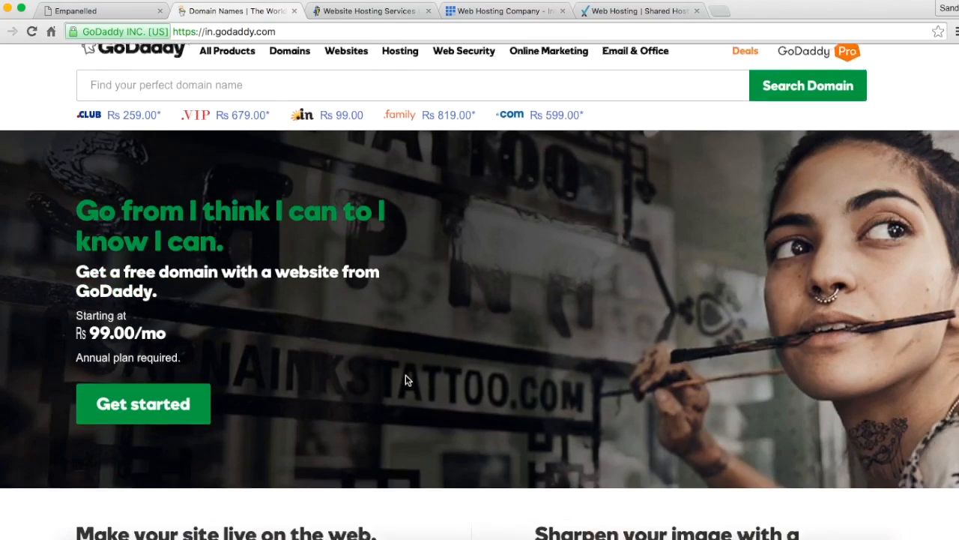
pyautogui.scroll(-2, 405, 380)
pyautogui.scroll(4, 405, 379)
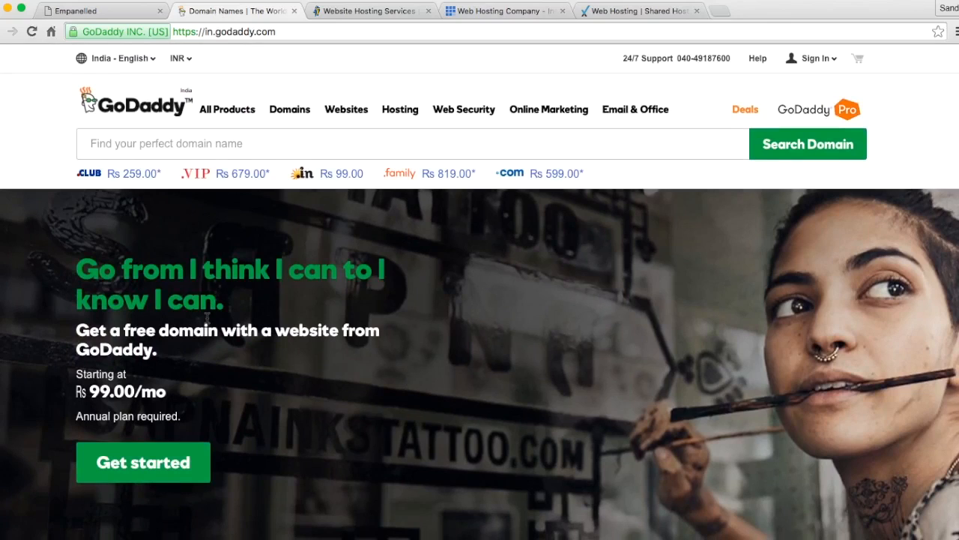
pyautogui.click(353, 11)
pyautogui.click(517, 13)
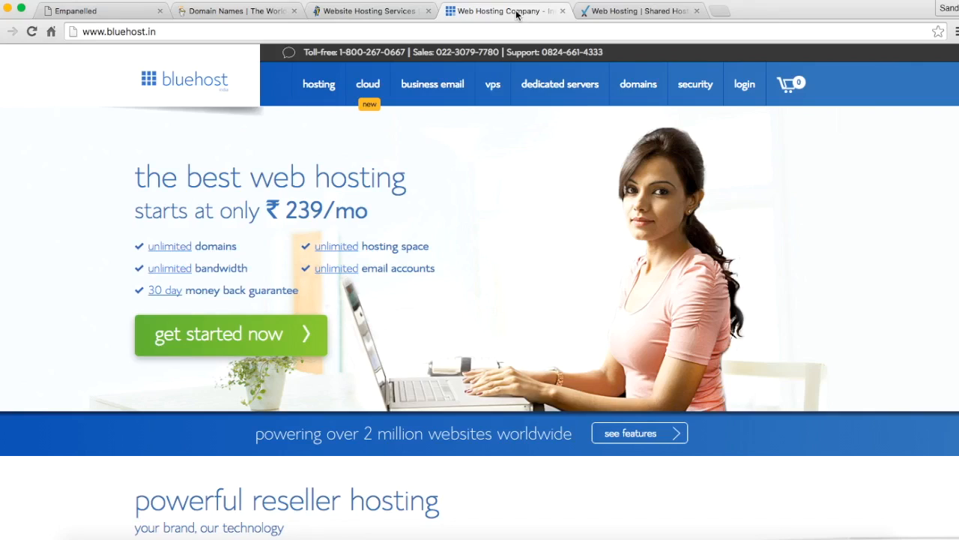
pyautogui.click(367, 12)
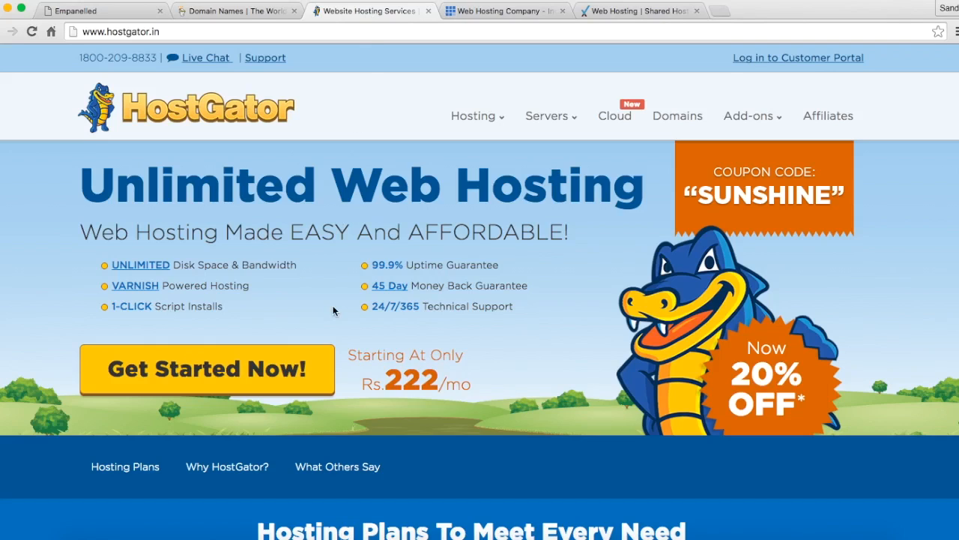
pyautogui.scroll(-5, 334, 310)
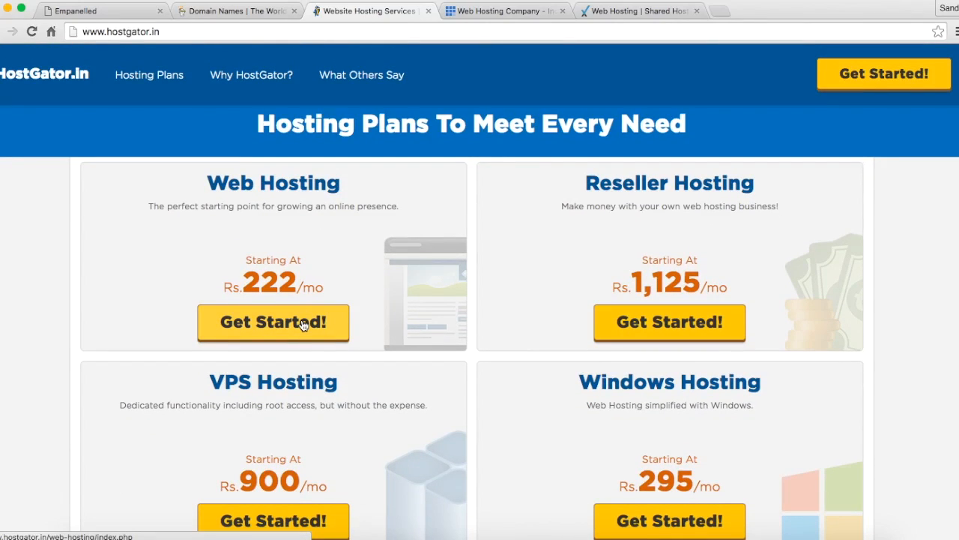
pyautogui.scroll(-1, 302, 325)
pyautogui.scroll(6, 302, 325)
pyautogui.click(246, 366)
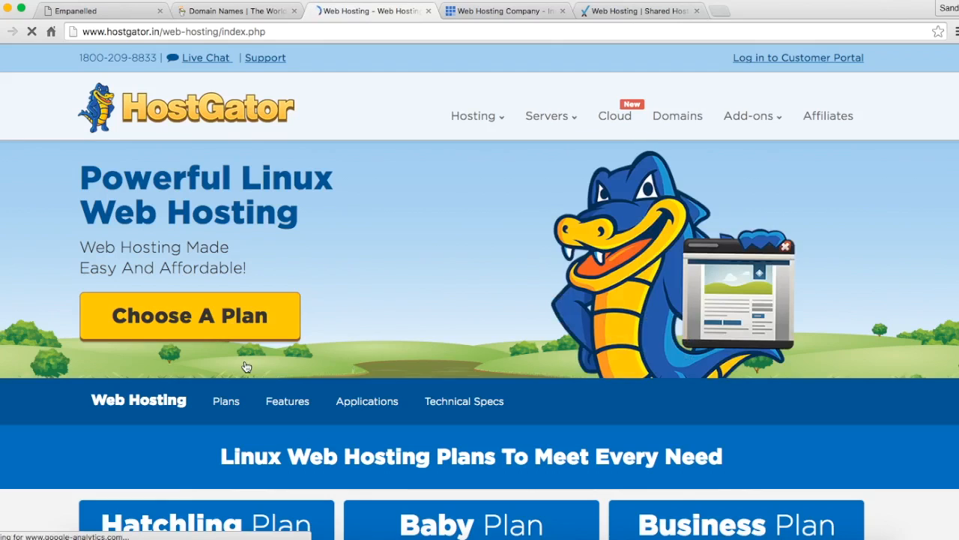
# Set the billing term of the Hatchling Plan to 5 Years @ Rs. 222/mo.
pyautogui.scroll(-3, 246, 366)
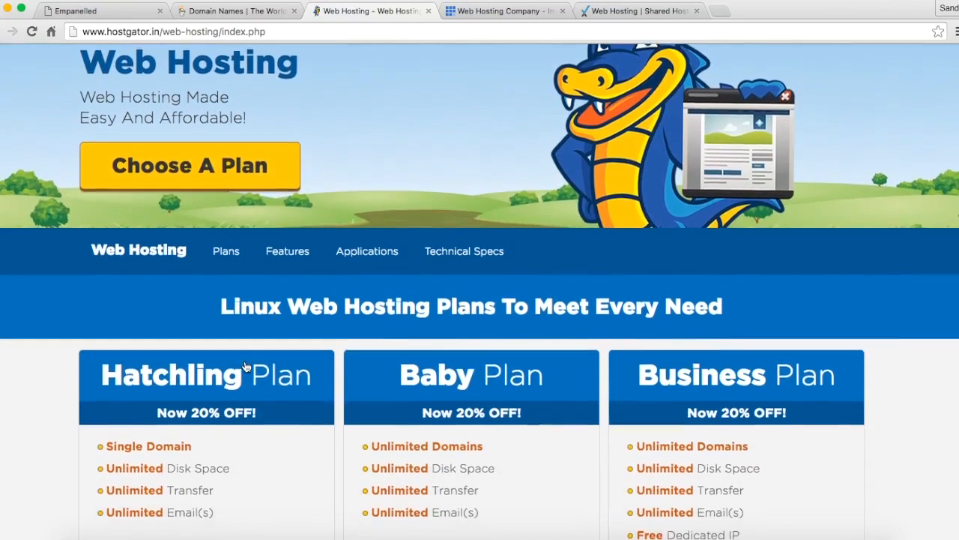
pyautogui.scroll(-2, 243, 366)
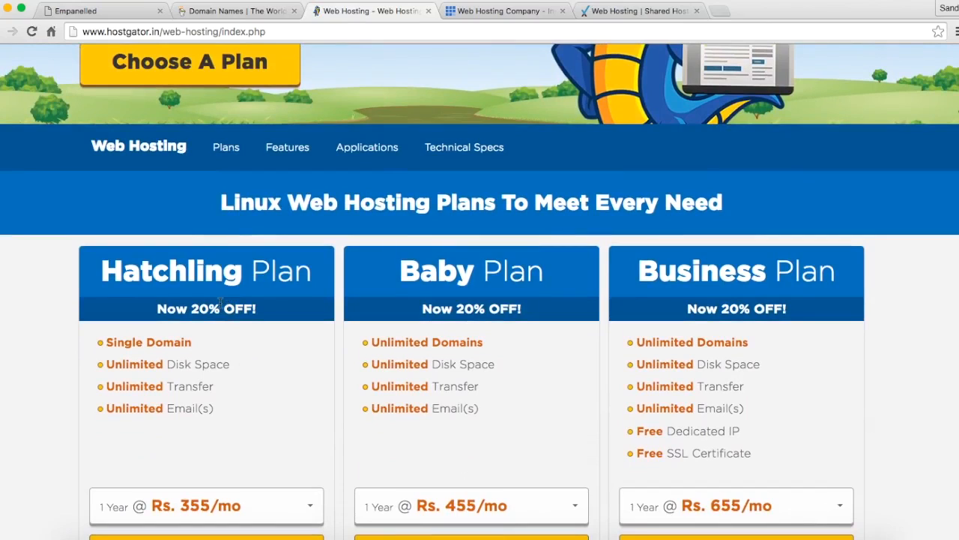
pyautogui.scroll(-1, 465, 337)
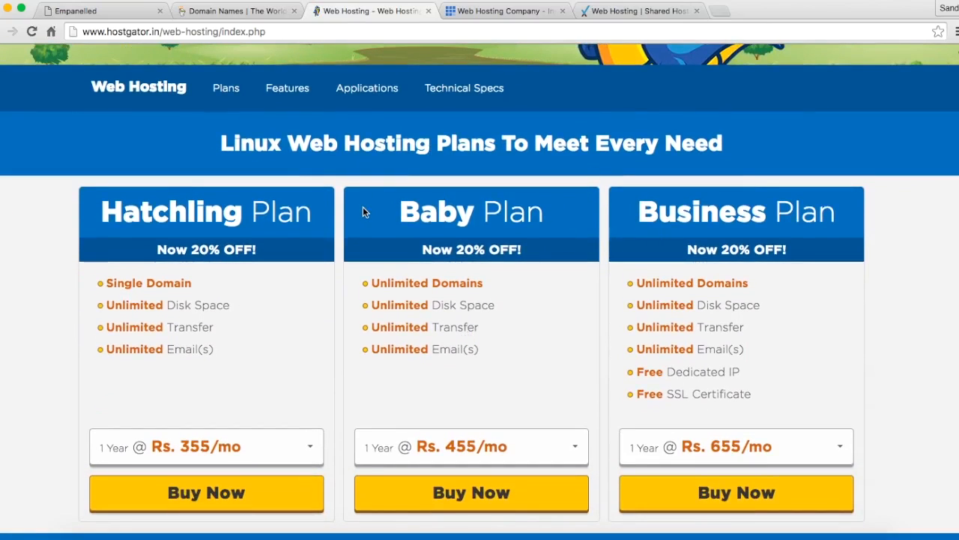
pyautogui.scroll(-1, 311, 382)
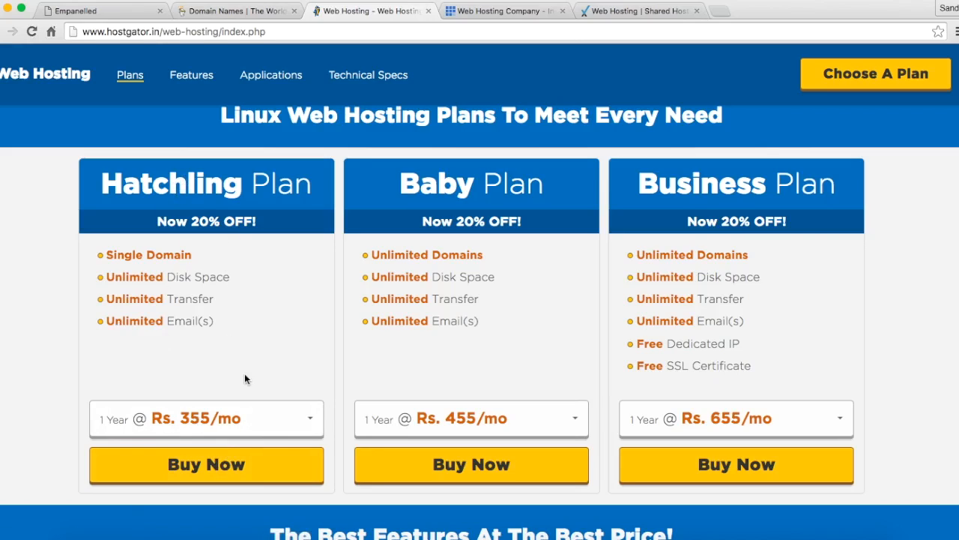
pyautogui.click(297, 422)
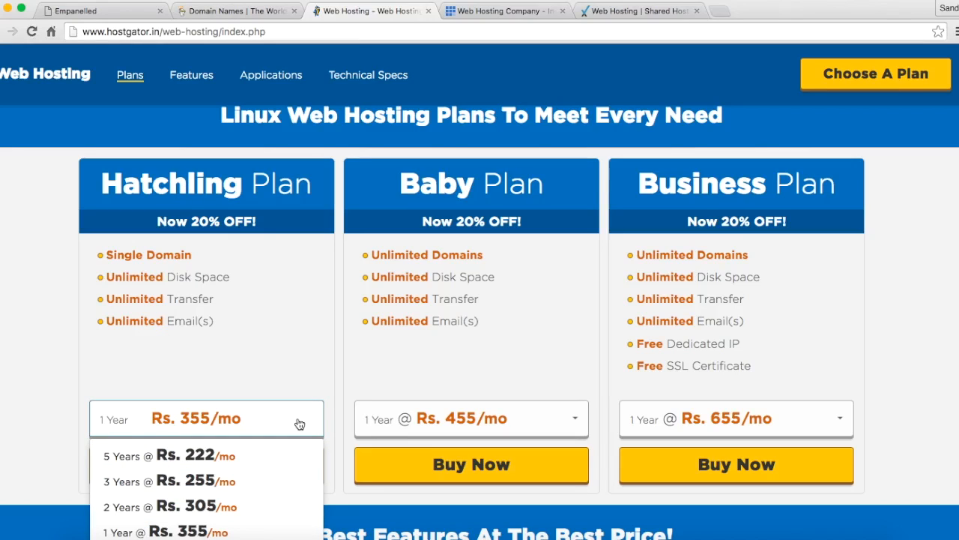
pyautogui.scroll(-2, 299, 424)
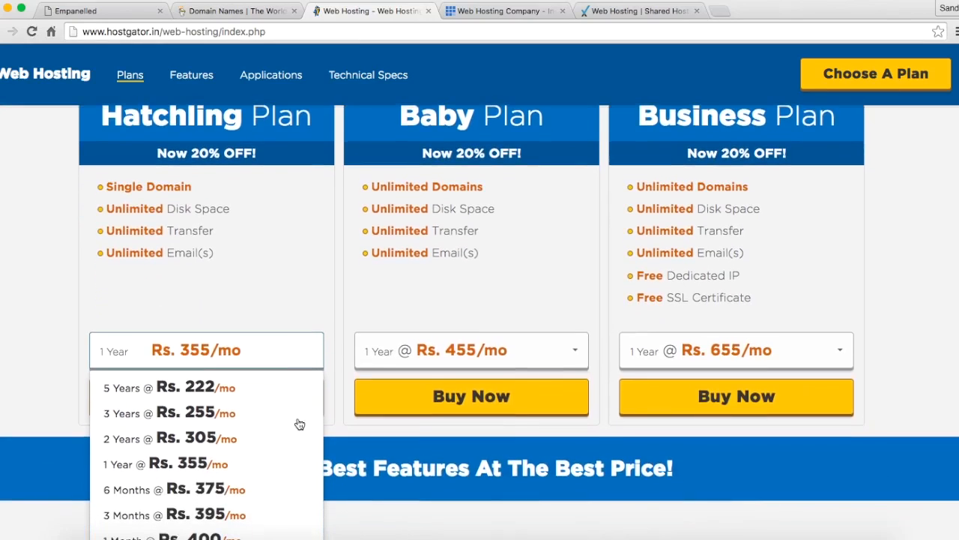
pyautogui.click(207, 395)
pyautogui.click(223, 366)
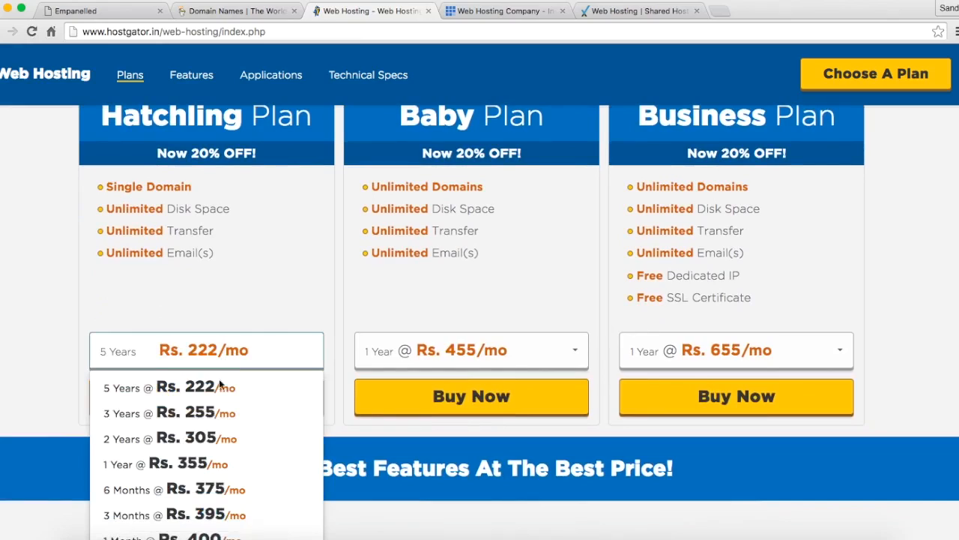
pyautogui.click(232, 252)
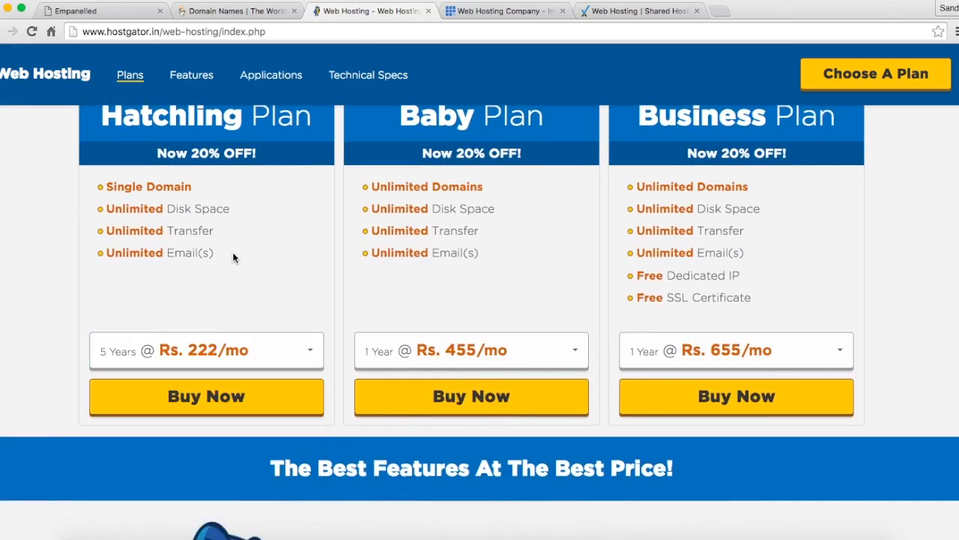
# Start buying the Hatchling Plan without an existing domain and choose .com as the new domain's extension.
pyautogui.click(228, 409)
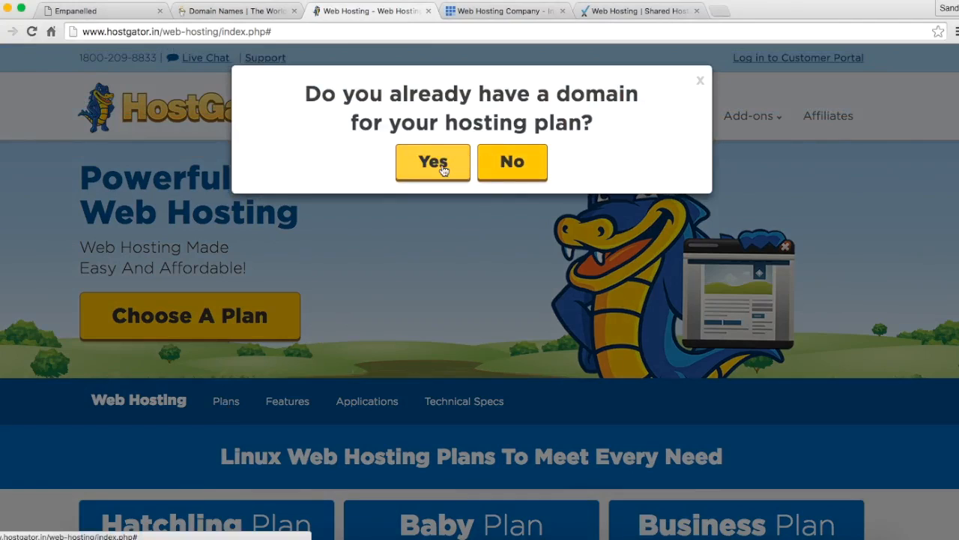
pyautogui.click(513, 172)
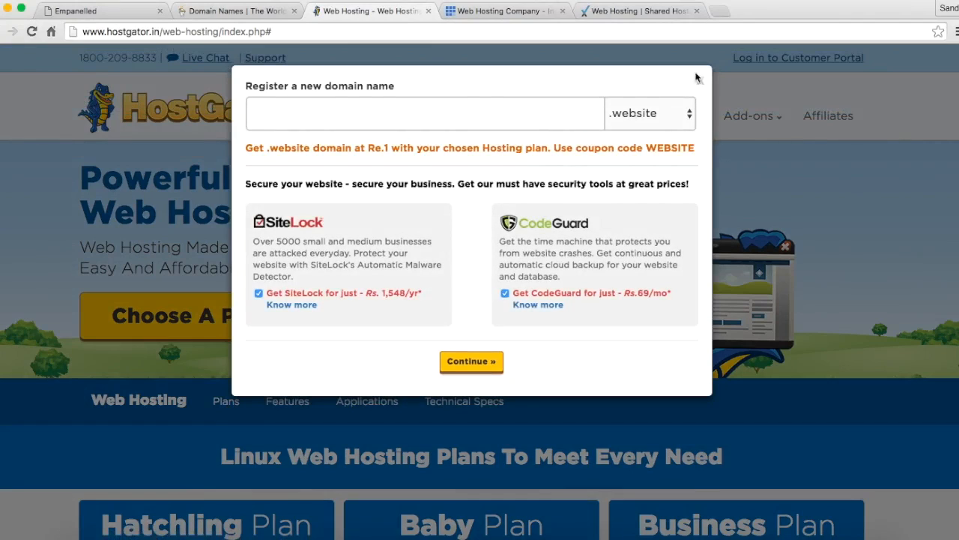
pyautogui.click(681, 119)
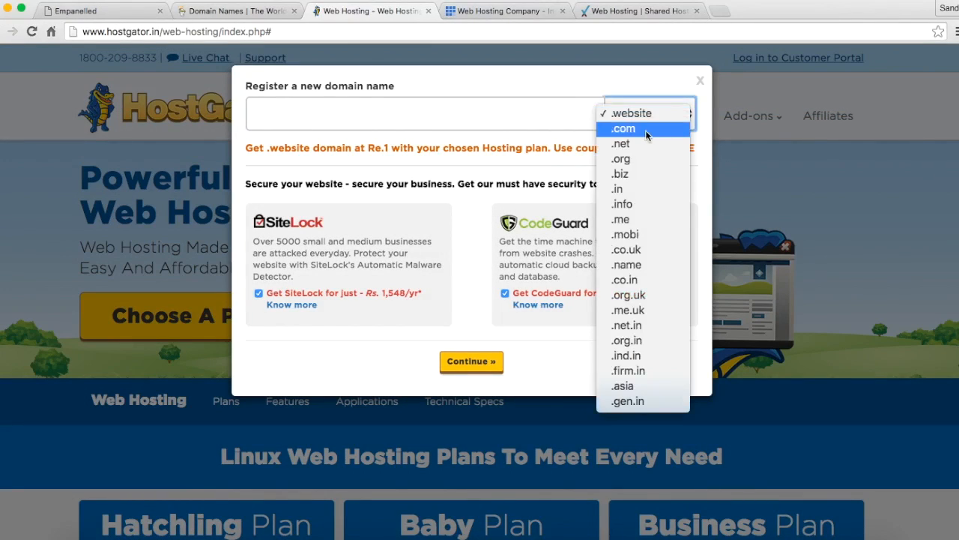
pyautogui.click(652, 129)
# Enter squarical as the new domain name and deselect the SiteLock and CodeGuard add-ons.
pyautogui.click(515, 111)
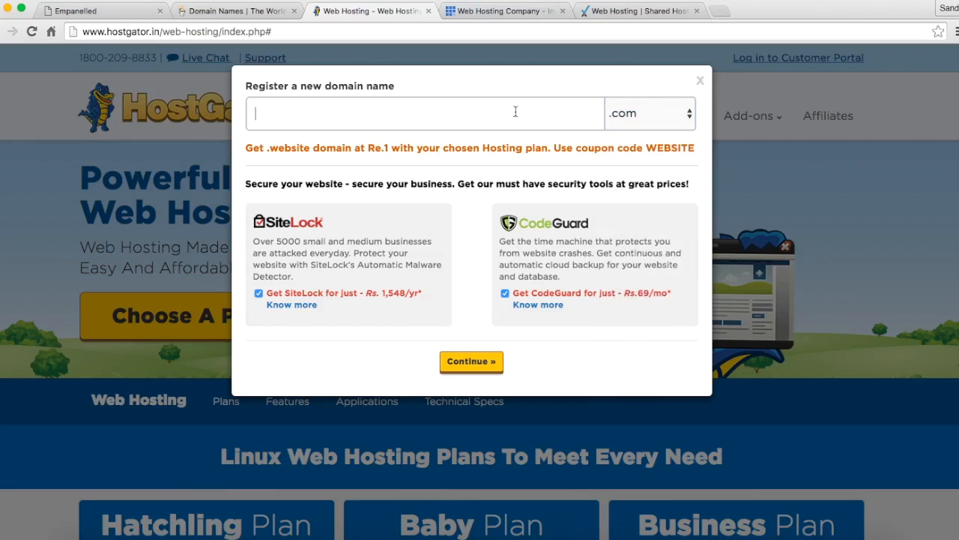
pyautogui.write('squ')
pyautogui.press('Down')
pyautogui.press('Return')
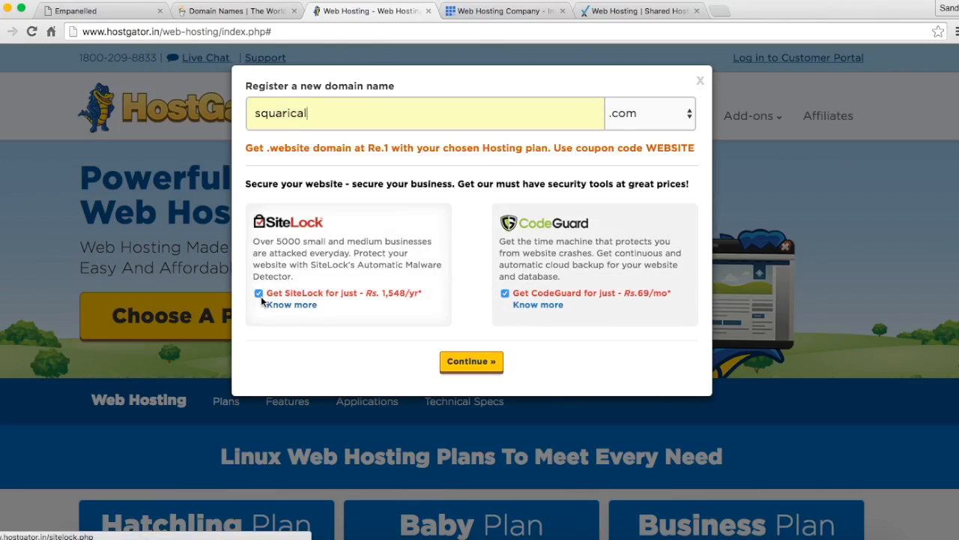
pyautogui.click(505, 293)
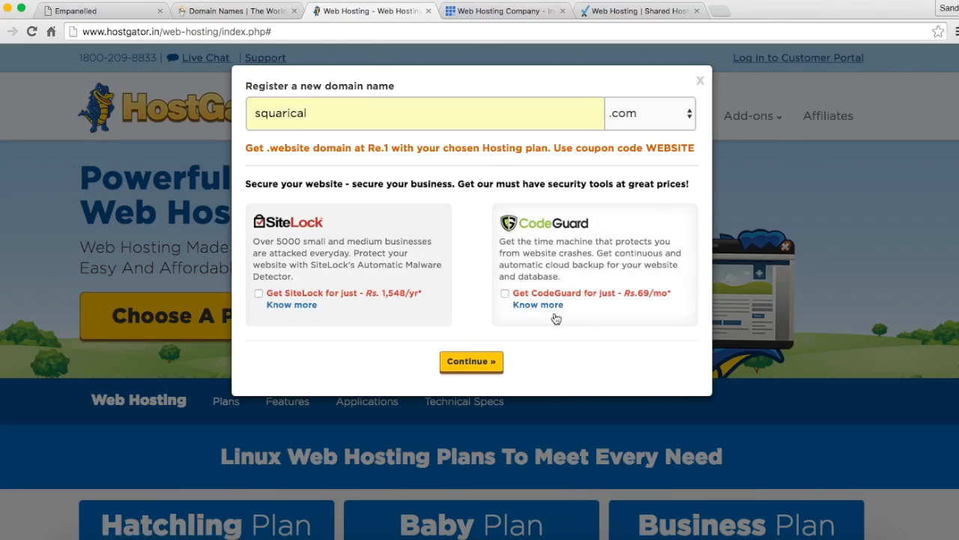
# Submit the domain request, add squarical.com to the cart and proceed to checkout.
pyautogui.click(467, 363)
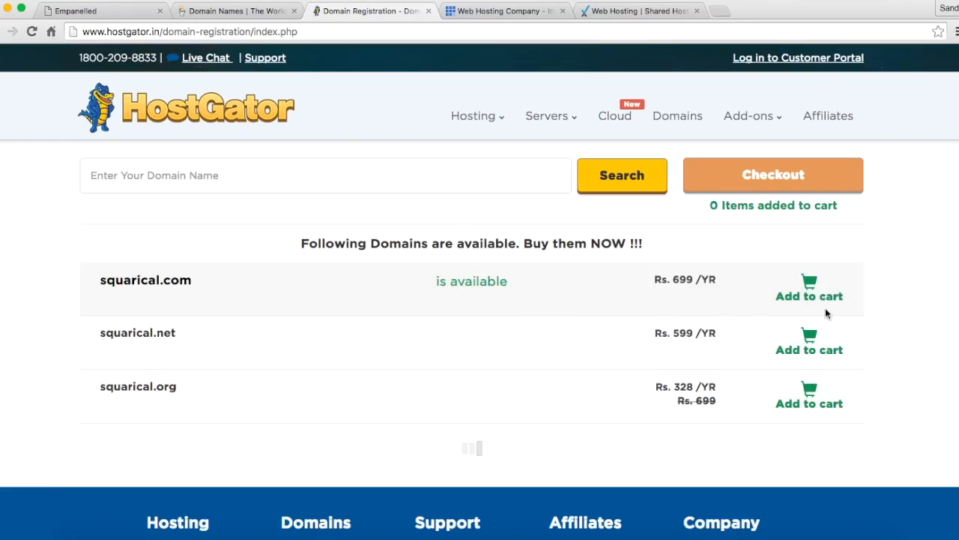
pyautogui.click(810, 294)
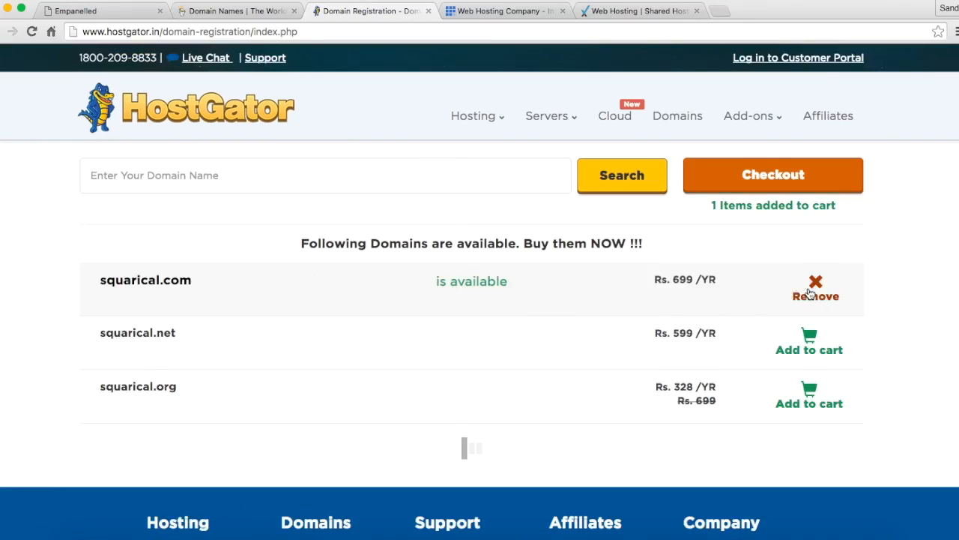
pyautogui.click(788, 192)
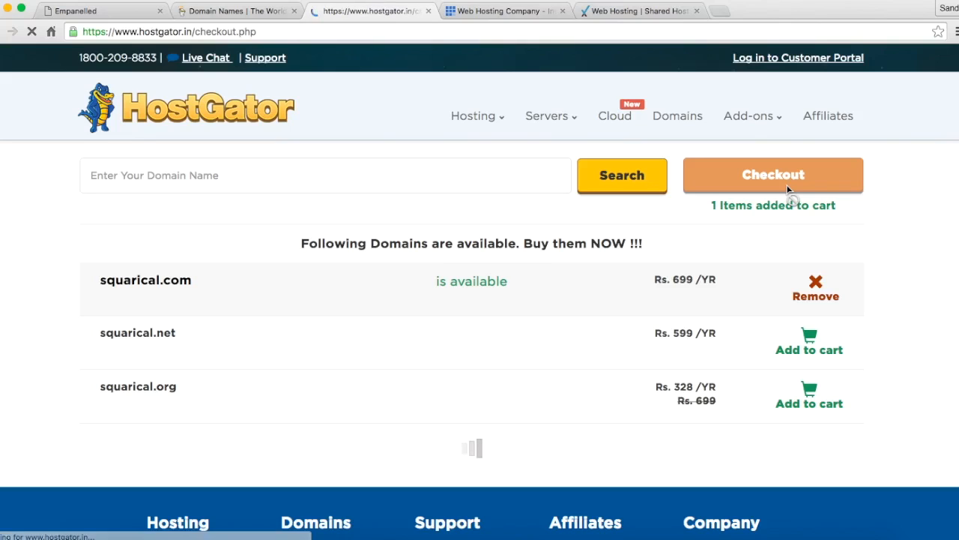
# Remove Privacy Protect for squarical.com from the order summary and continue with the checkout.
pyautogui.scroll(-3, 655, 236)
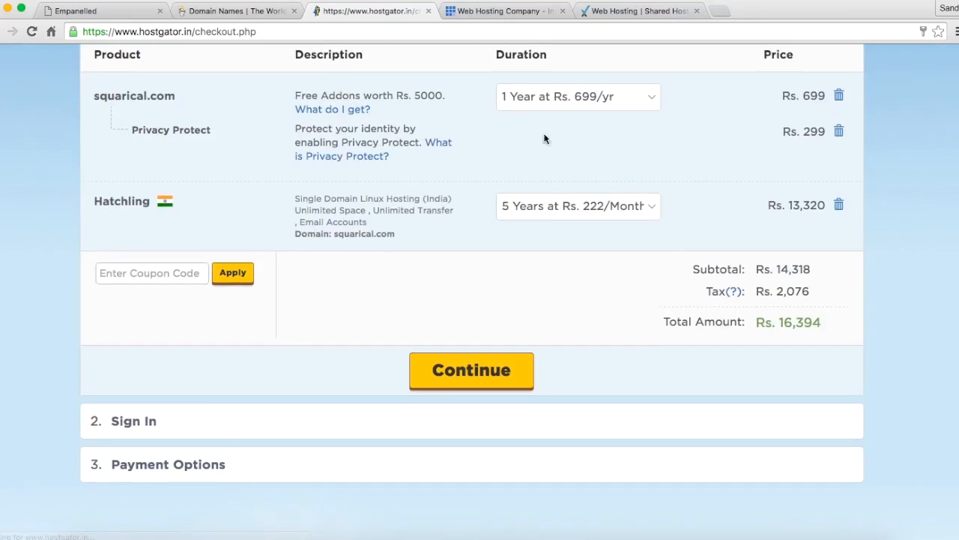
pyautogui.scroll(2, 552, 147)
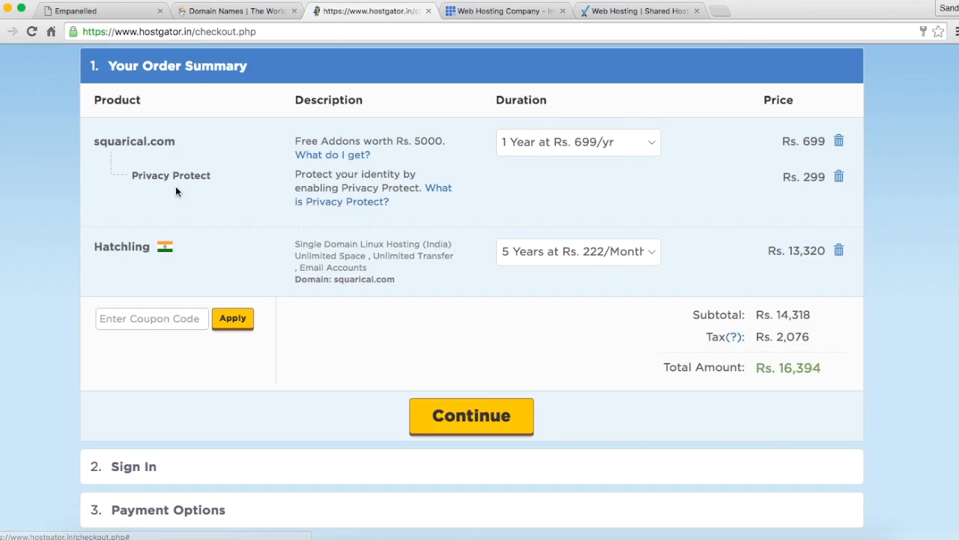
pyautogui.click(839, 176)
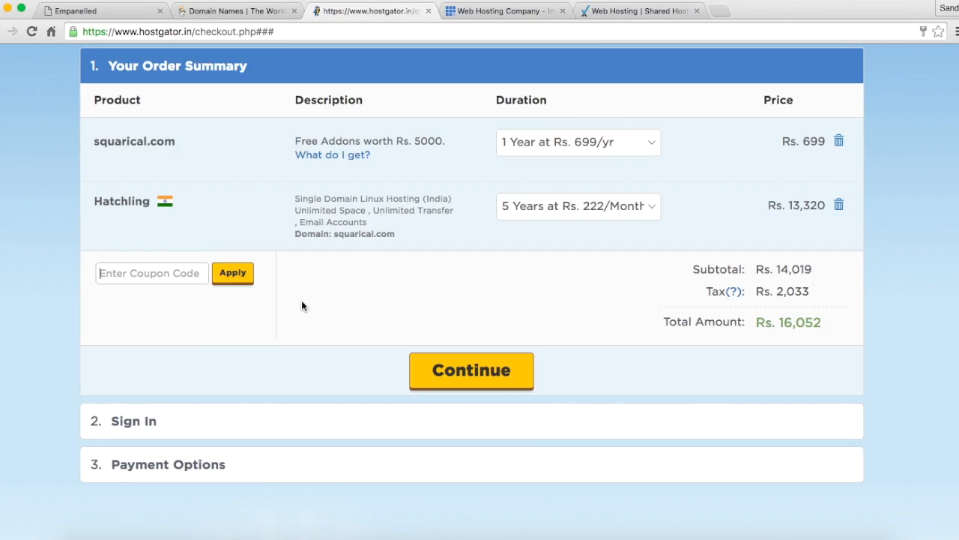
pyautogui.click(463, 375)
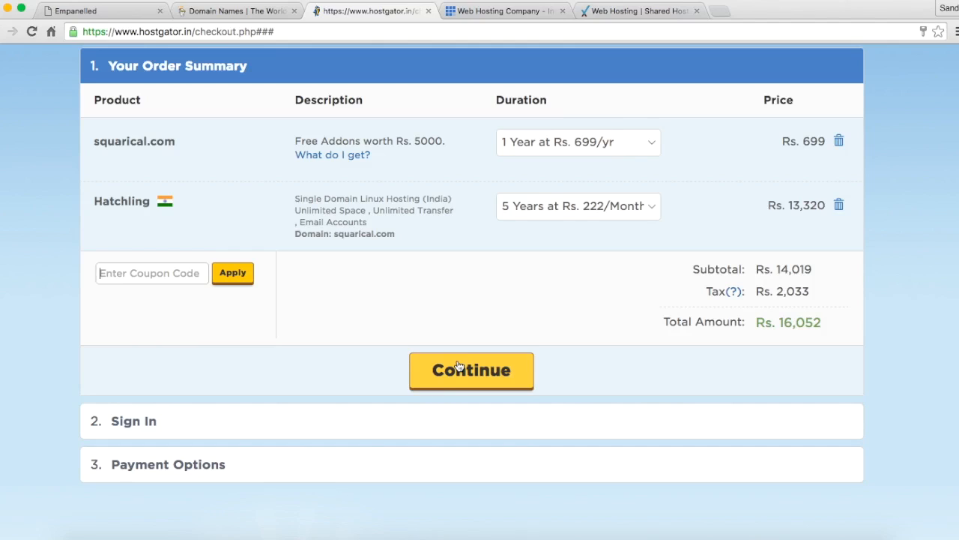
pyautogui.click(459, 366)
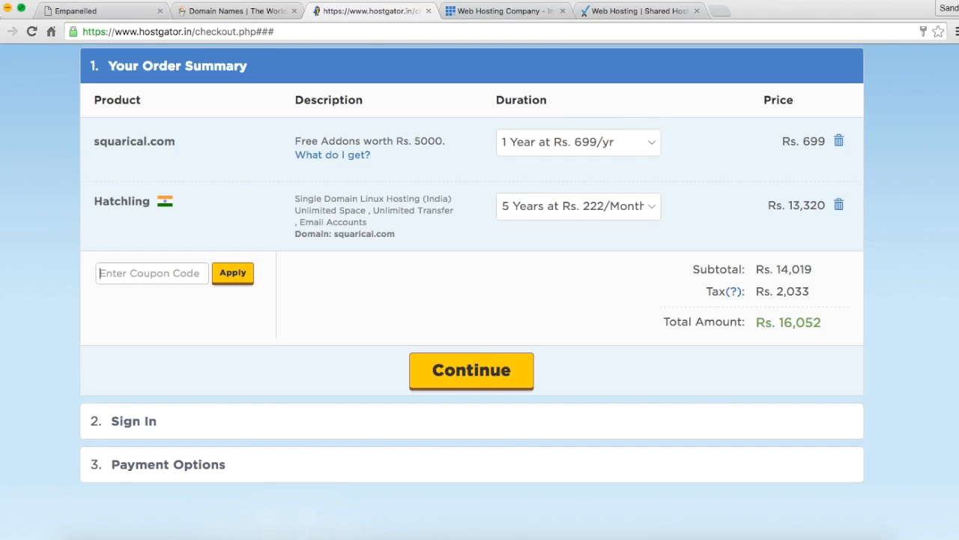